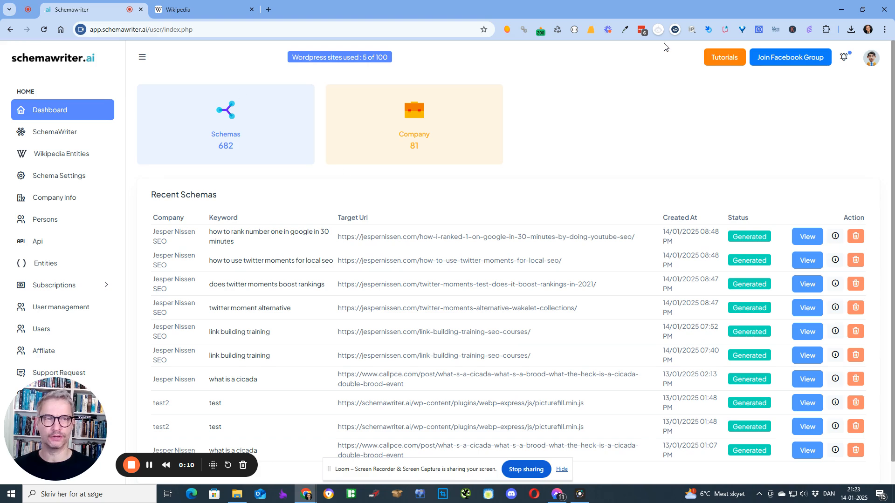
- Open the schemawriter tutorials channel on YouTube, look over its videos, and return to the Schemawriter dashboard
left_click(719, 55)
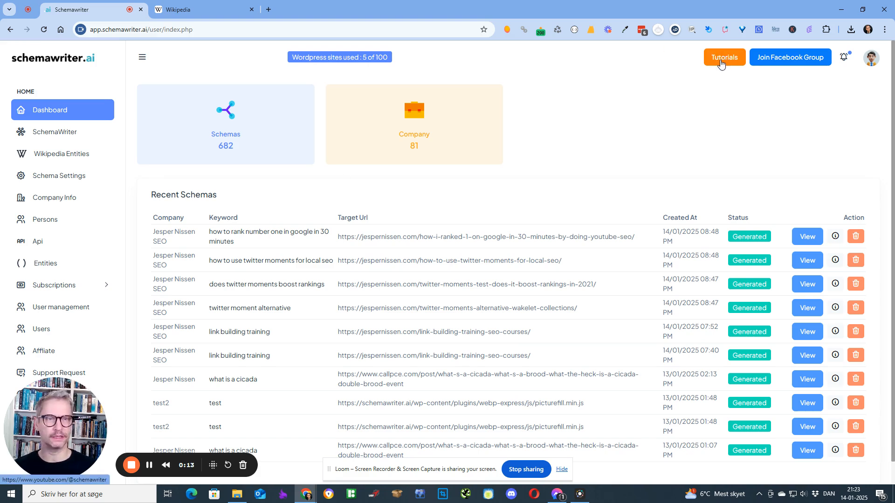
left_click(205, 11)
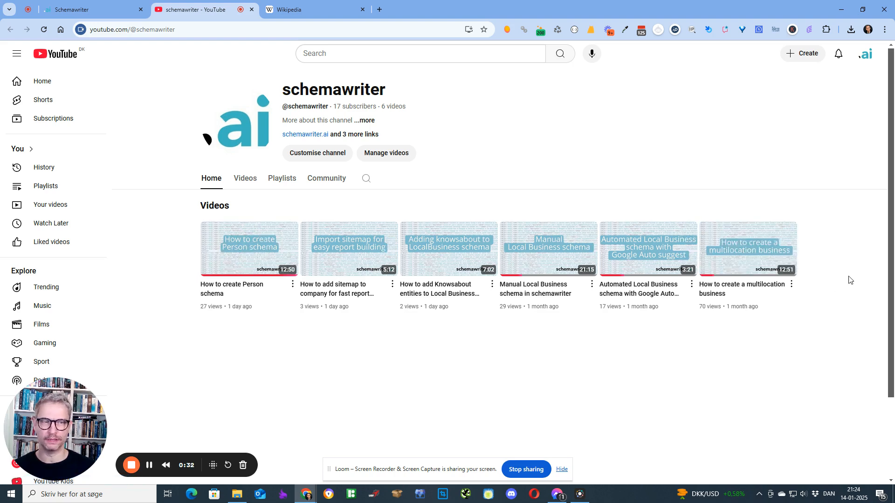
left_click(54, 5)
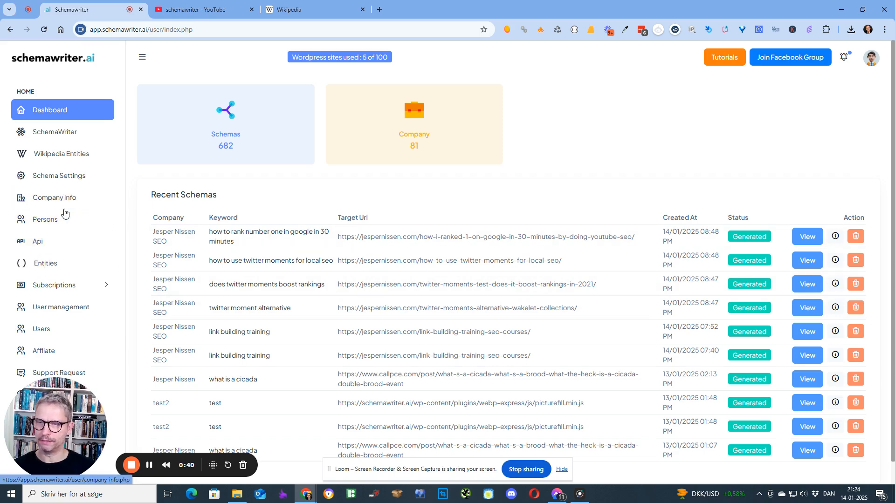
- Open the first company in the company list for editing and open its Knowsabout generator
left_click(45, 200)
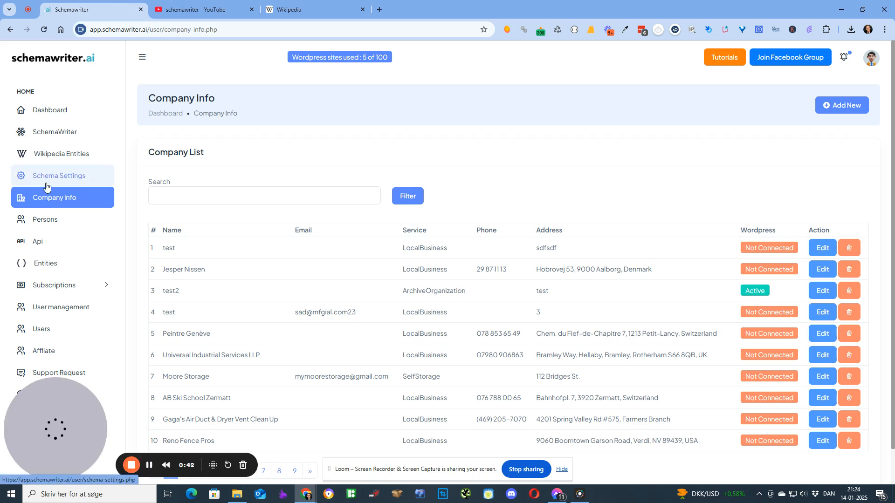
left_click(821, 249)
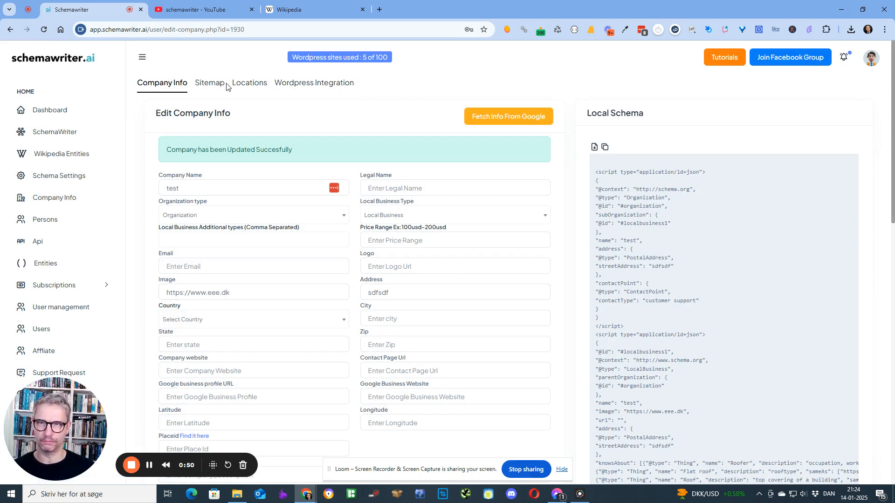
scroll(508, 149, "down", 15)
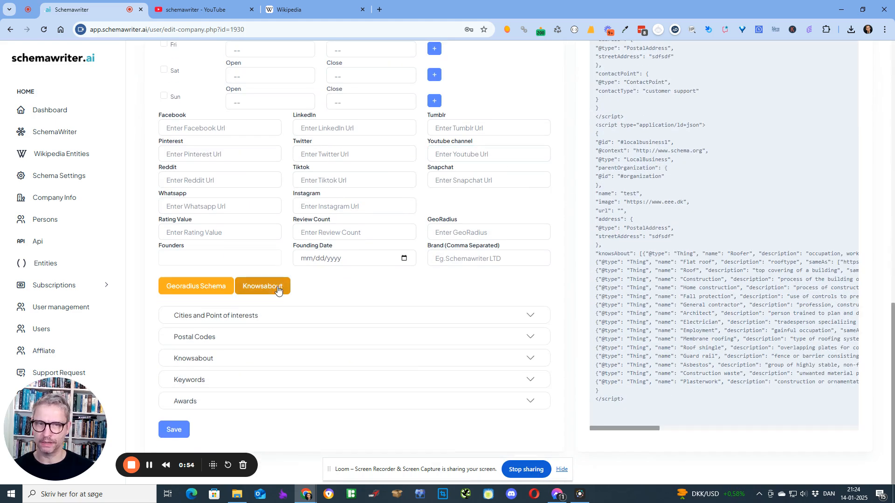
left_click(277, 290)
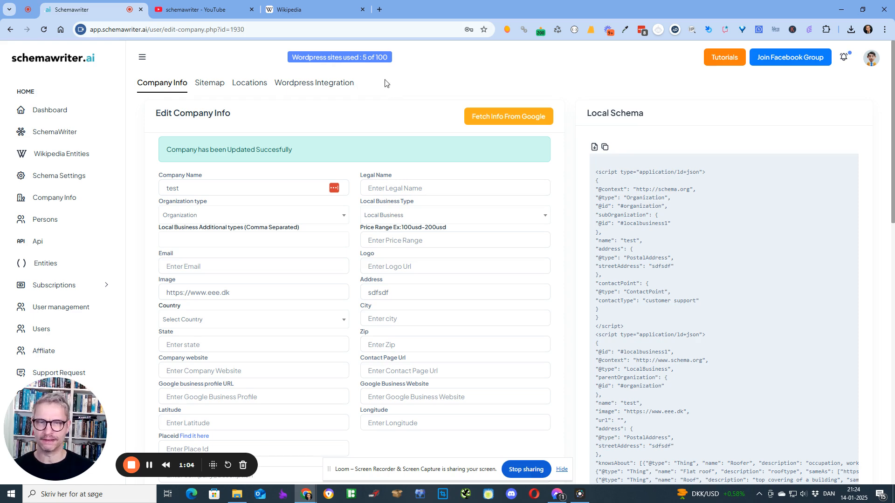
scroll(385, 85, "down", 14)
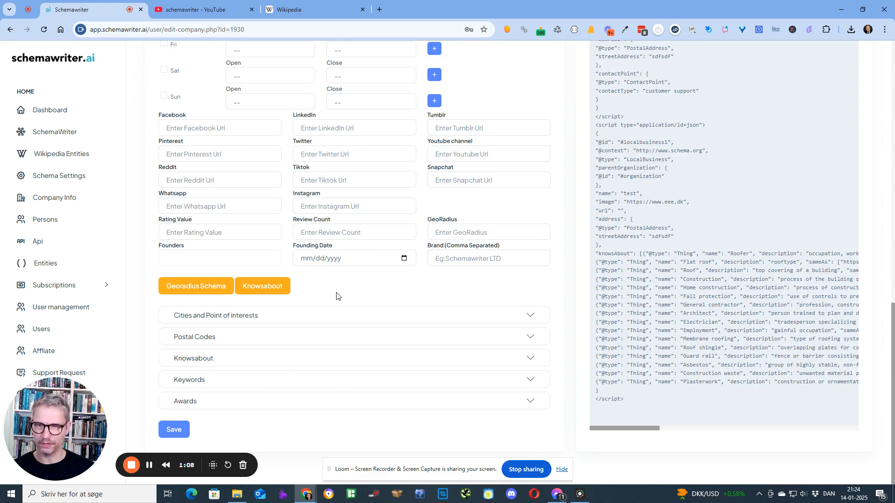
left_click(261, 286)
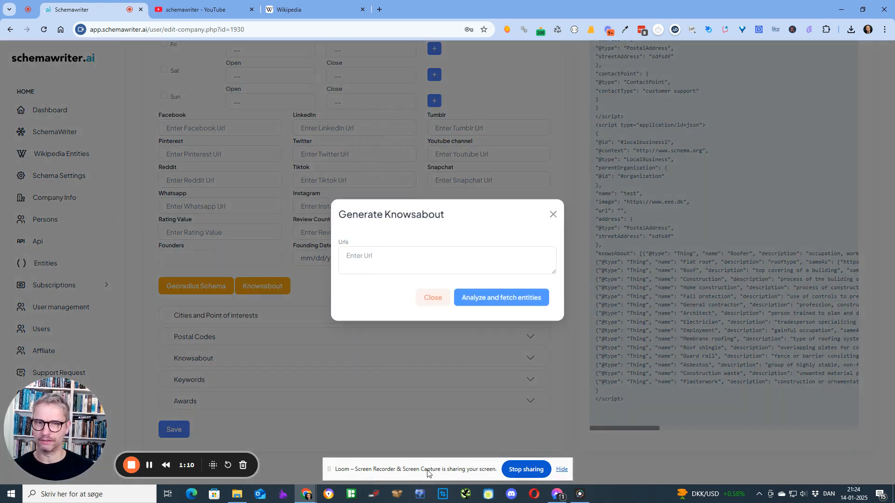
left_click(390, 255)
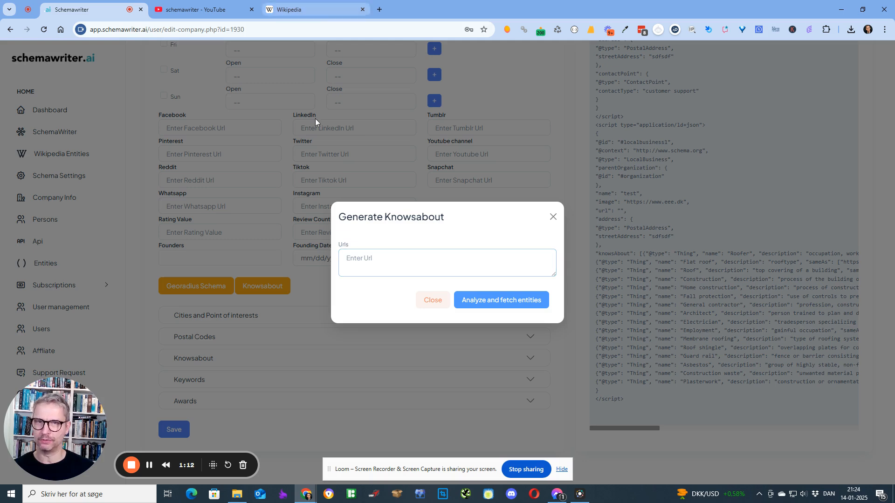
type("h")
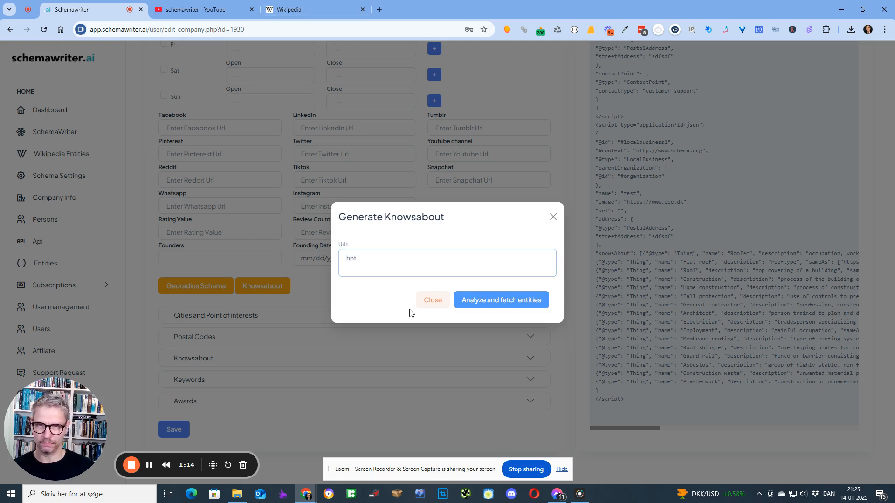
type("ttps:")
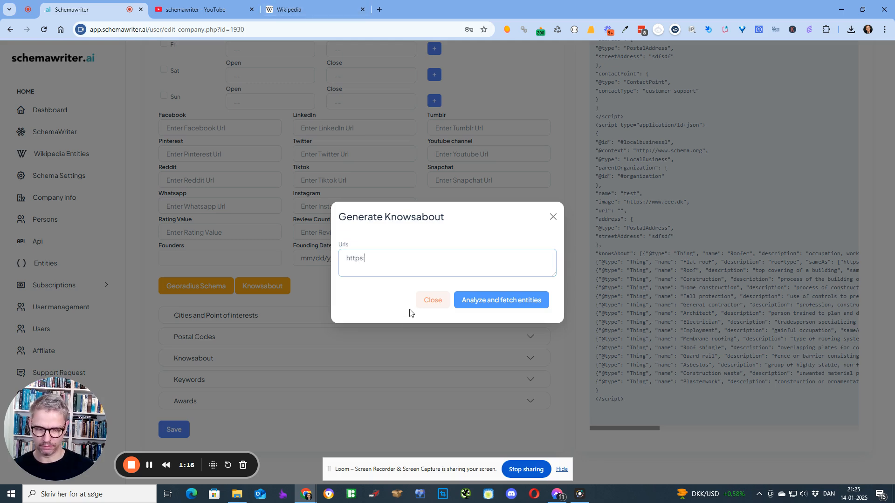
type("//jespern")
type("issne.com")
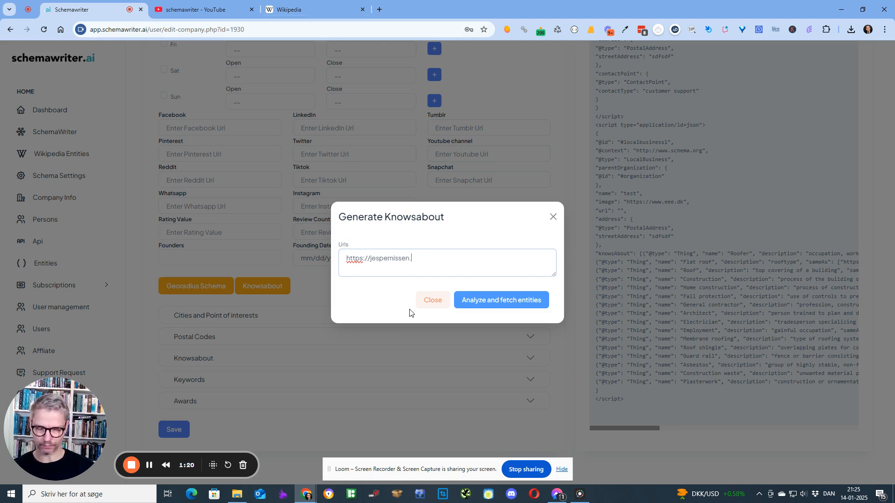
left_click(503, 302)
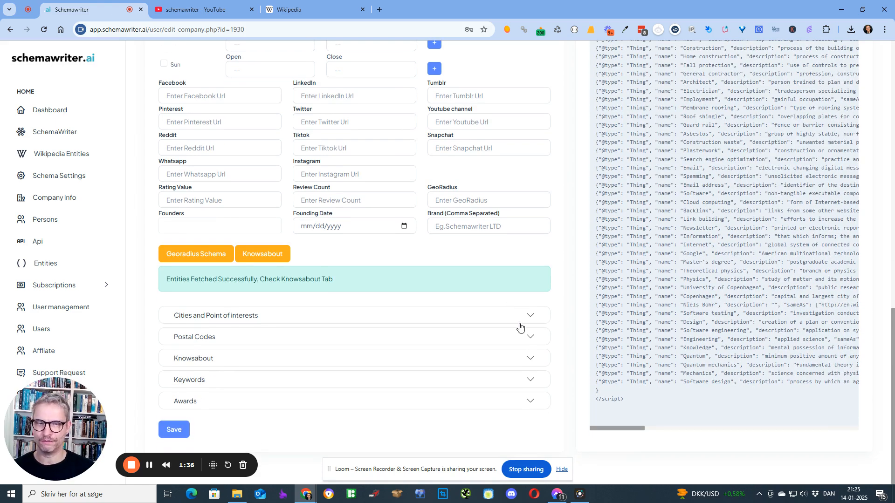
- Expand the company's Knowsabout section and review the full list of fetched entities
left_click(531, 358)
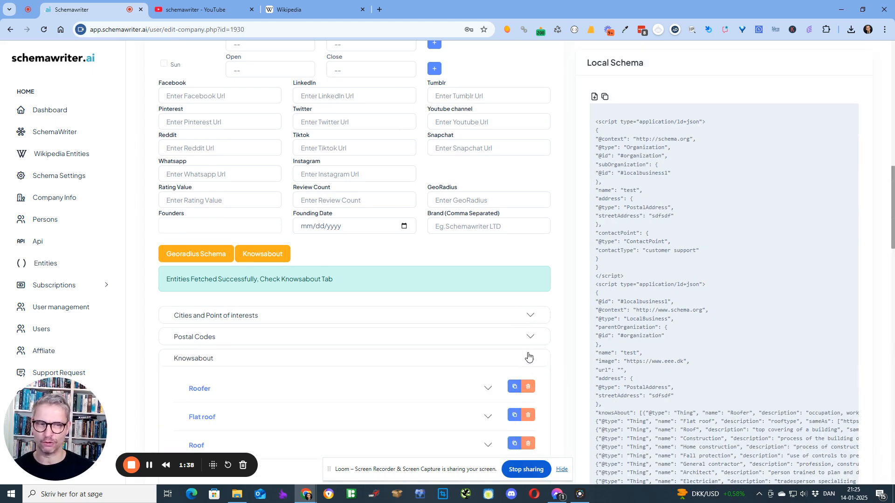
scroll(531, 356, "down", 15)
scroll(530, 355, "up", 7)
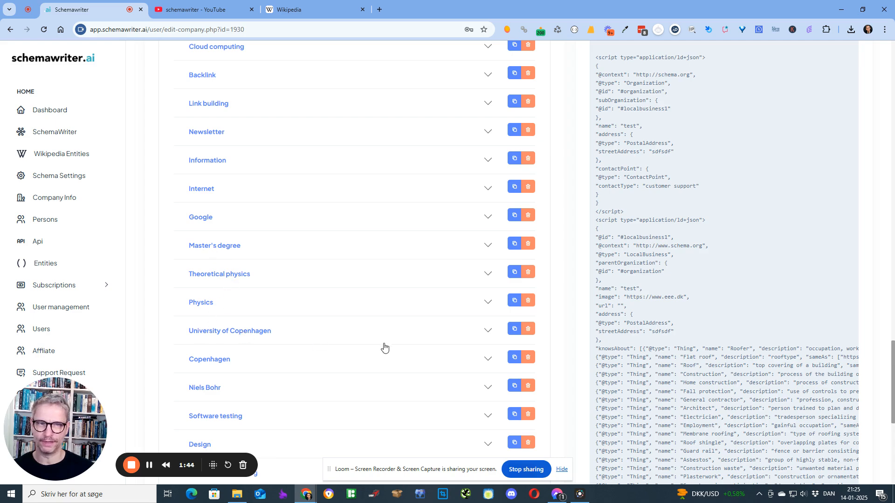
scroll(383, 345, "up", 12)
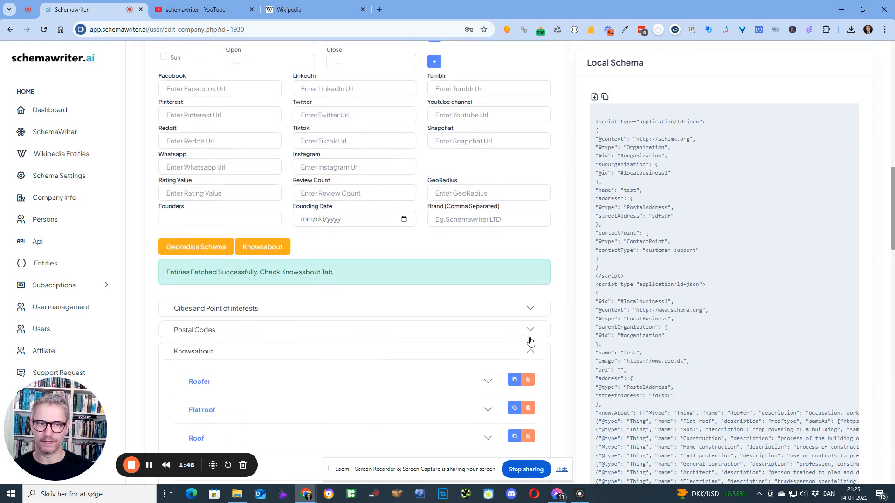
left_click(529, 352)
left_click(527, 359)
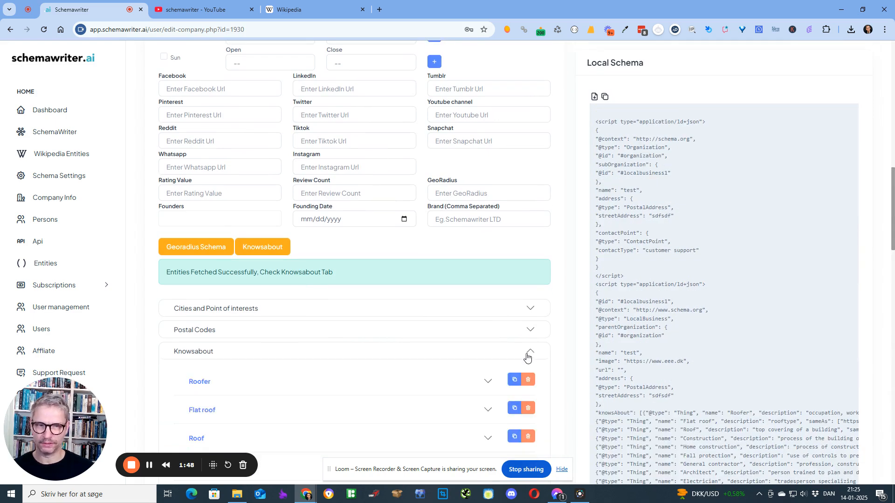
- Remove the entities from Roofer through Software from the Knowsabout list, then collapse the section
scroll(534, 317, "down", 4)
left_click(528, 194)
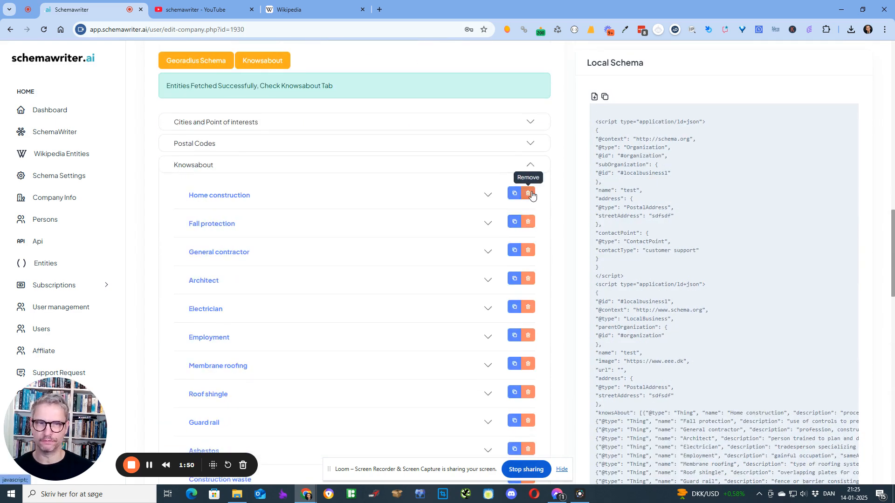
left_click(528, 194)
left_click(528, 194)
left_click(528, 194)
left_click(531, 194)
left_click(530, 195)
left_click(530, 195)
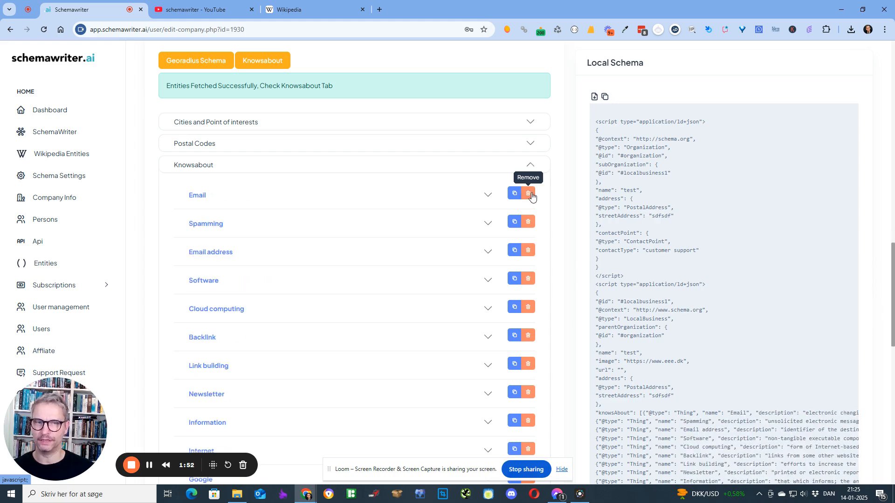
left_click(530, 195)
left_click(530, 195)
left_click(530, 195)
left_click(531, 194)
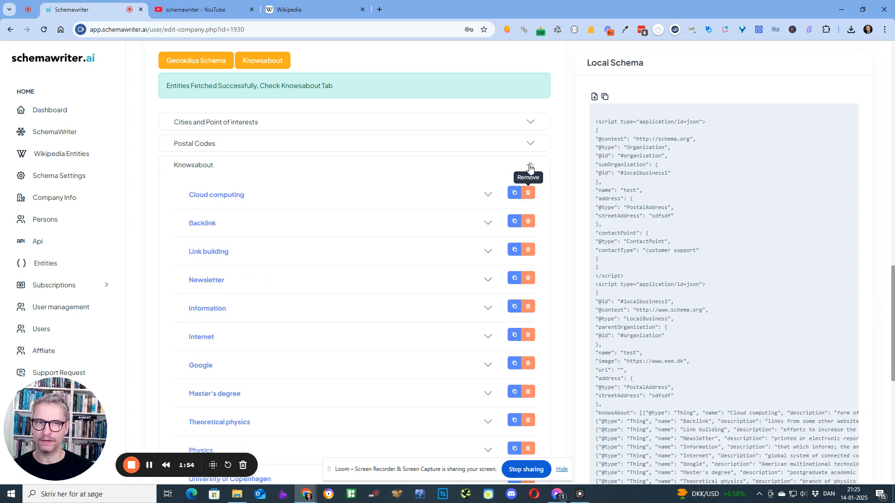
left_click(528, 172)
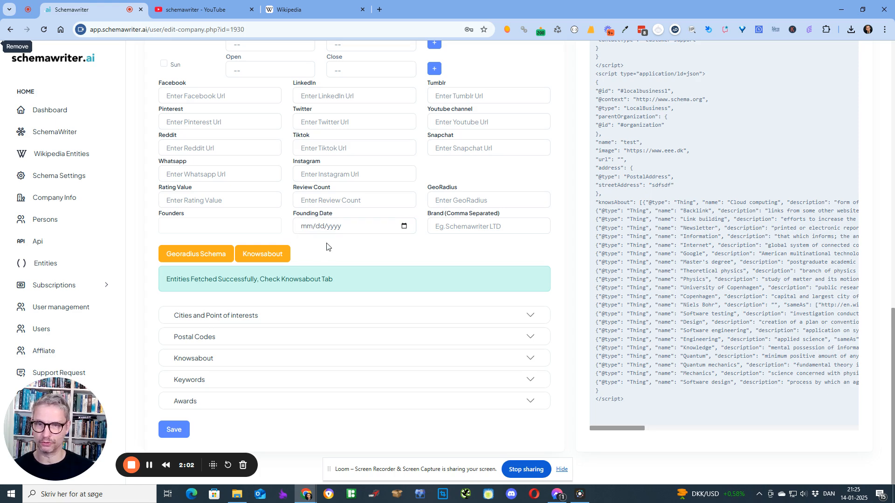
left_click(282, 254)
left_click(442, 261)
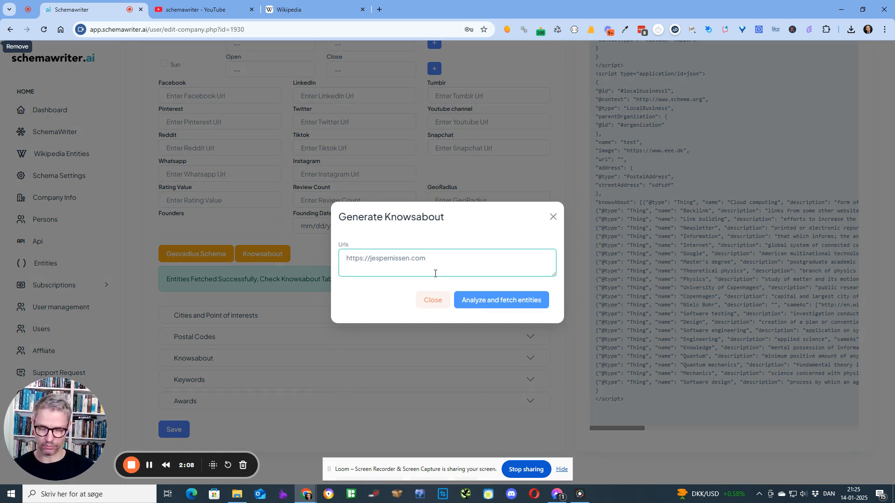
type("https://schemawriter.ai")
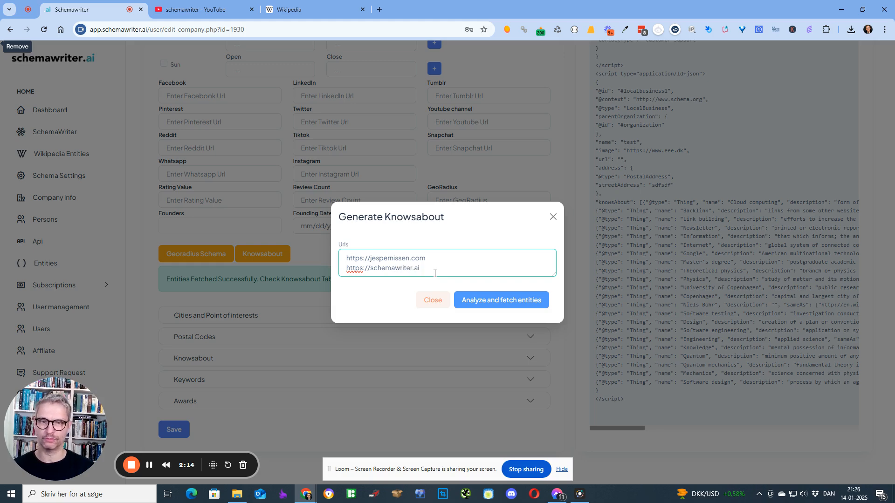
left_click(521, 301)
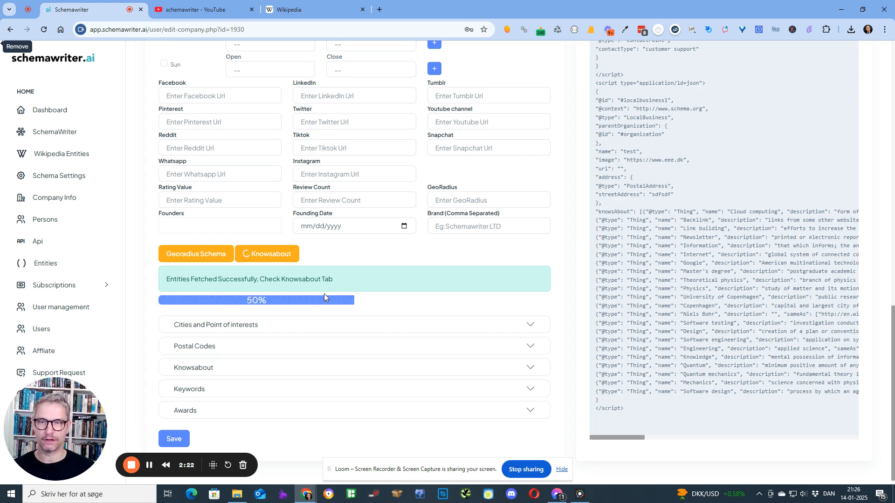
- Leave for the company list, reopen the first company, and check the progress of its Knowsabout analysis
left_click(47, 200)
left_click(821, 250)
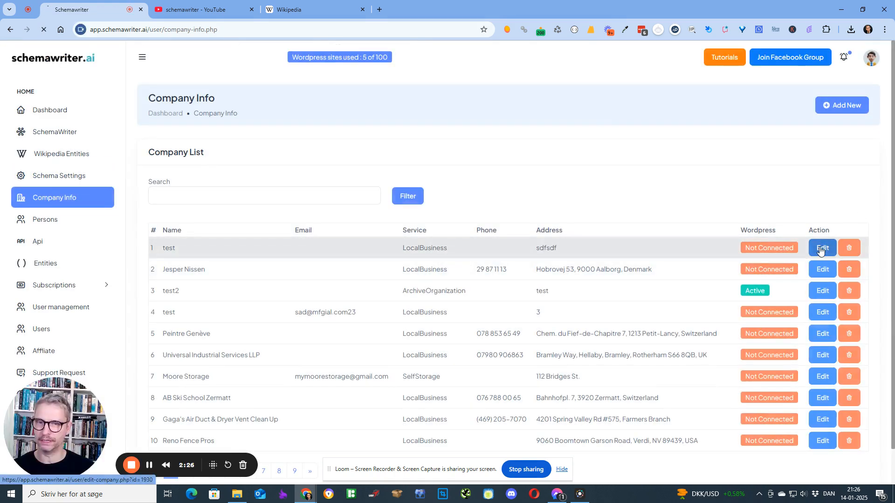
scroll(358, 221, "down", 9)
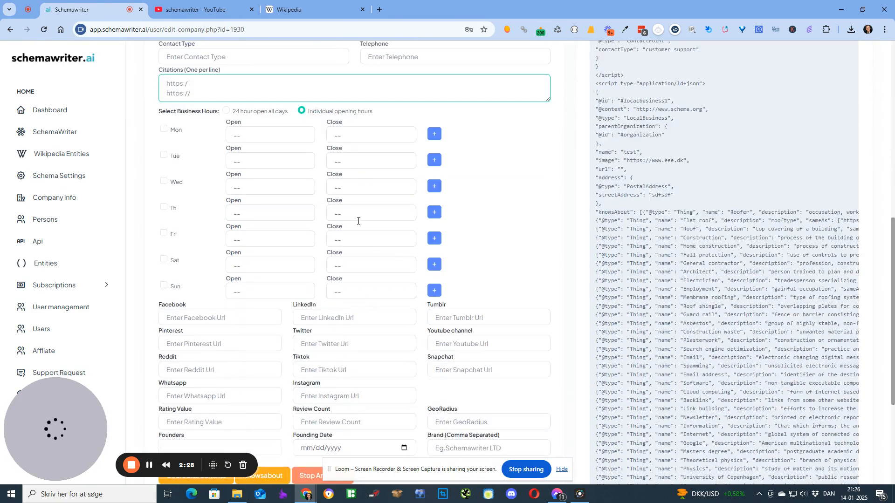
scroll(358, 221, "down", 4)
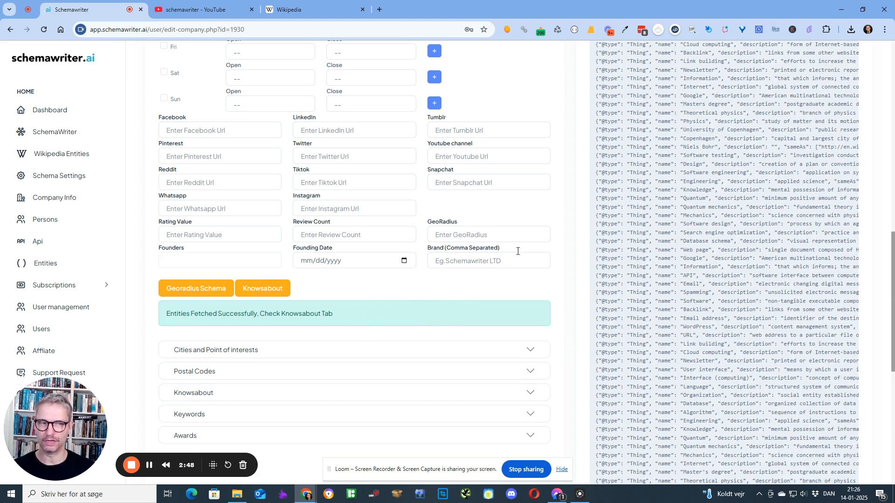
- Look at the company's sitemap import options, including CSV upload and import from URL, and close them without importing
scroll(552, 260, "up", 13)
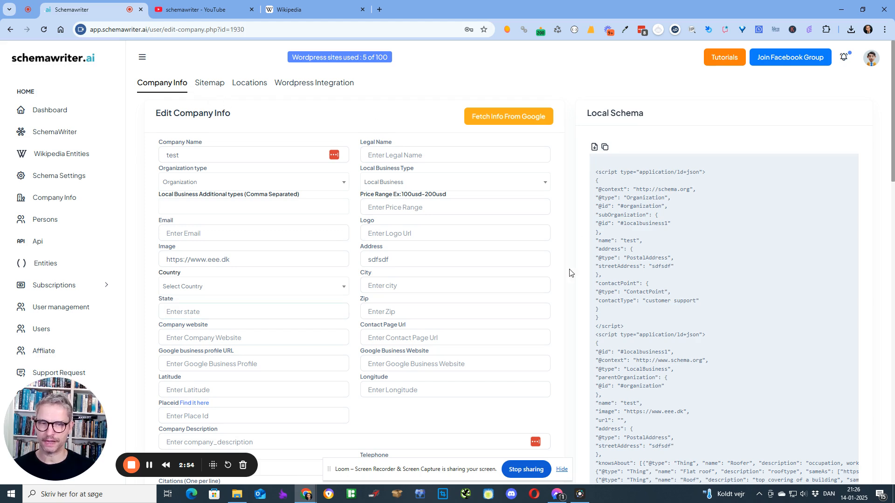
left_click(204, 86)
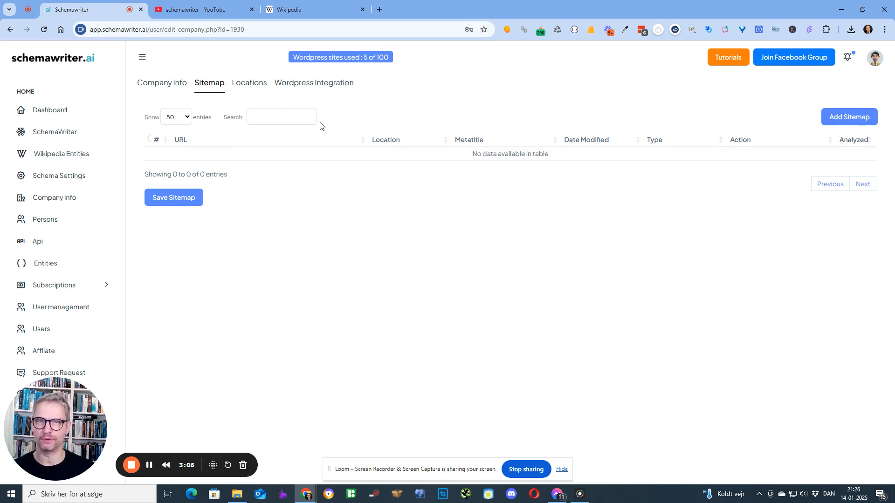
left_click(849, 118)
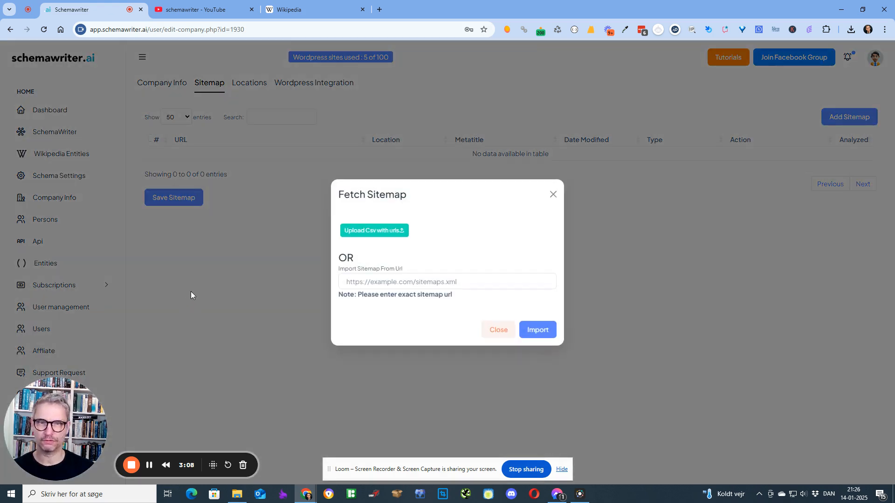
left_click(446, 282)
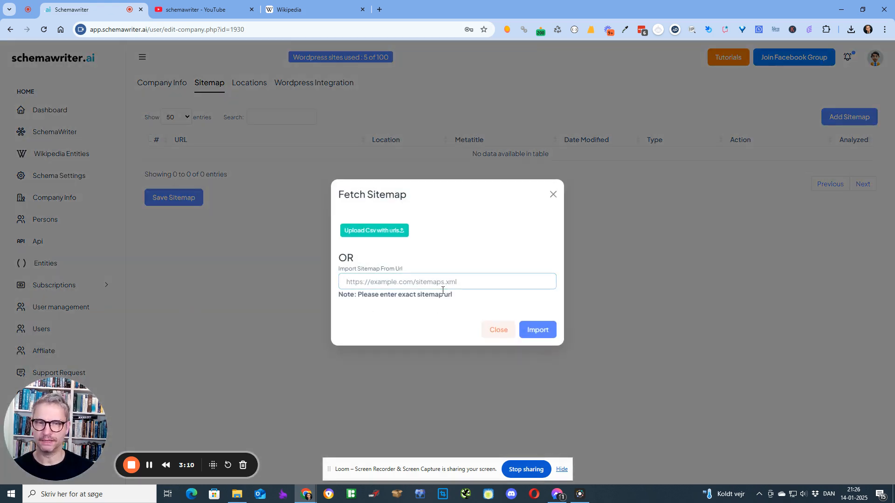
left_click(553, 196)
- Open a new location form for the company and examine its fields and entity sections
left_click(262, 89)
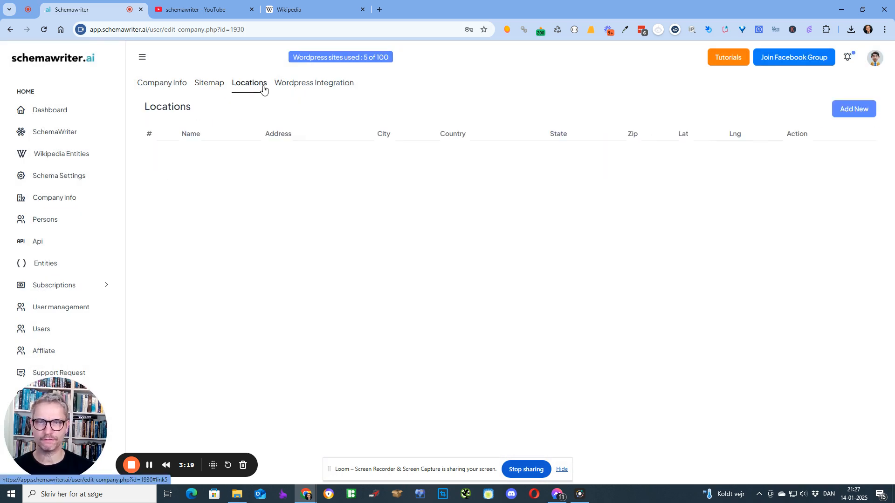
left_click(847, 113)
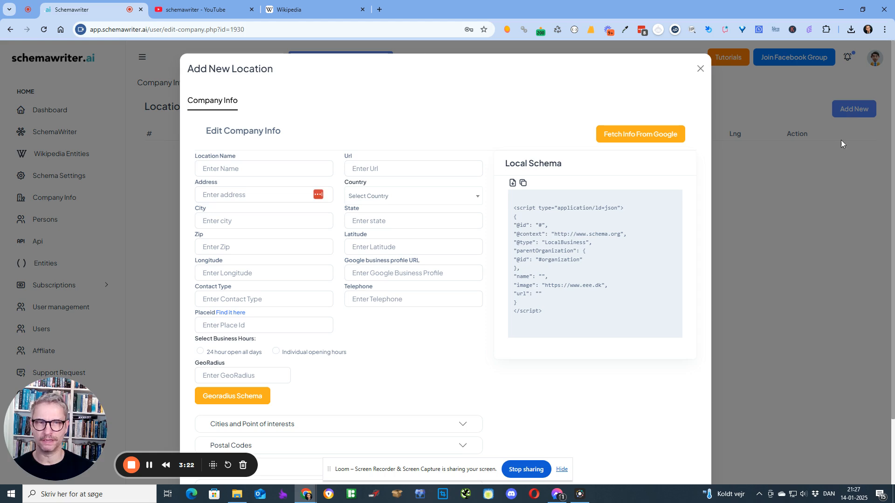
left_click(392, 307)
scroll(389, 299, "down", 2)
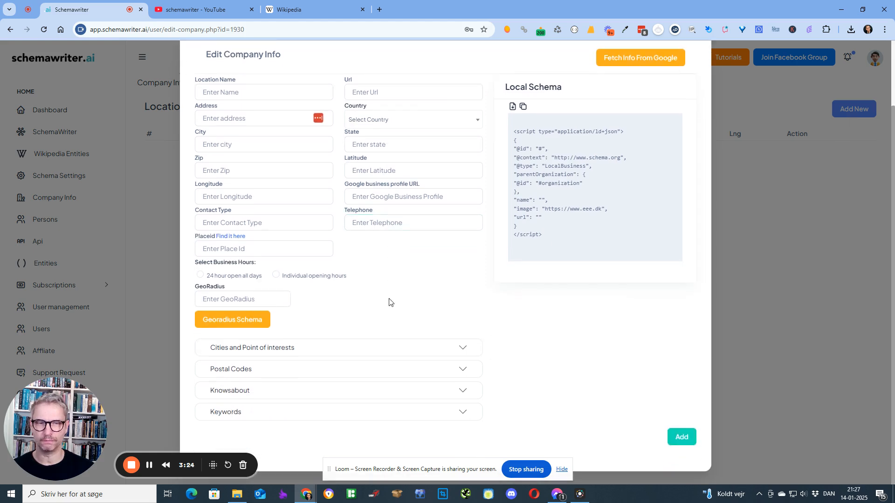
- Add a company location with the name "ert" and the URL "ertert"
scroll(389, 300, "up", 2)
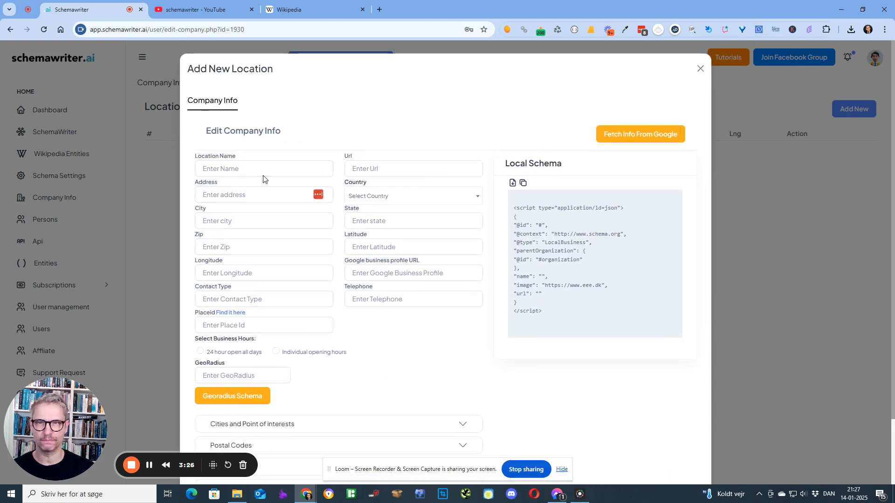
left_click(292, 168)
type("ert")
left_click(395, 170)
type("ertert")
scroll(566, 441, "down", 2)
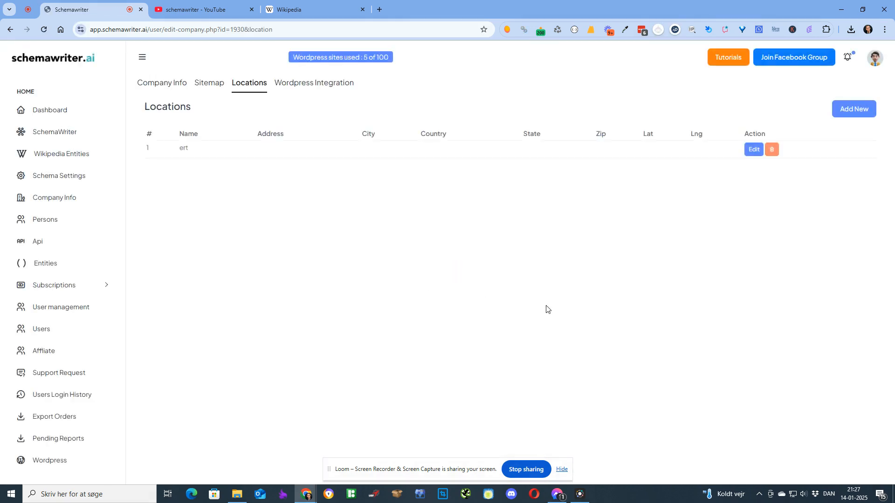
- Go back to the company list, filter it by the owner's first name, and open the professional-service company with active WordPress
left_click(216, 84)
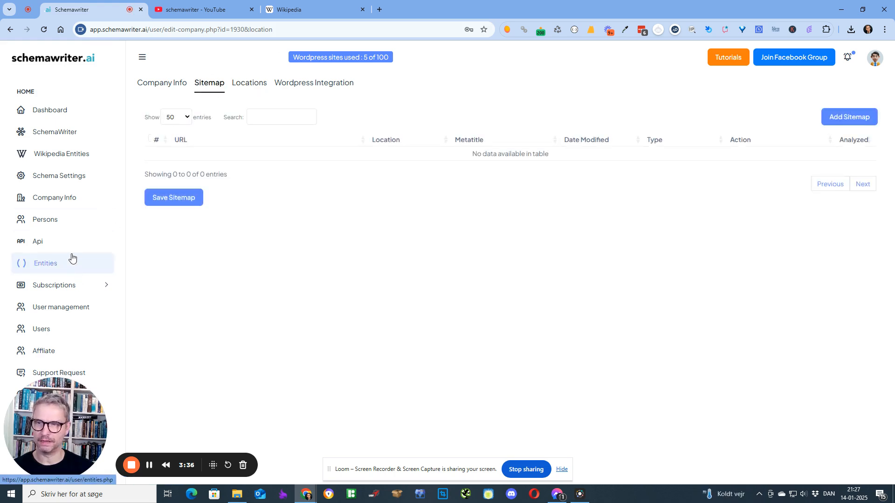
left_click(71, 201)
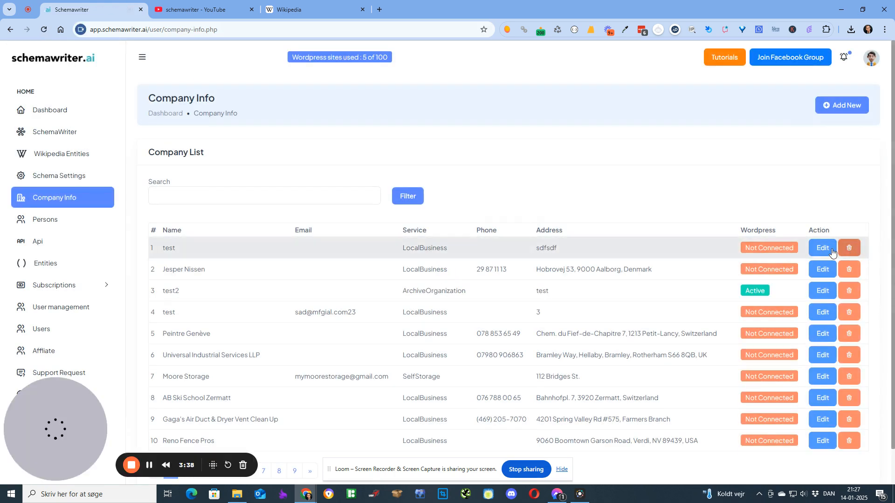
left_click(280, 193)
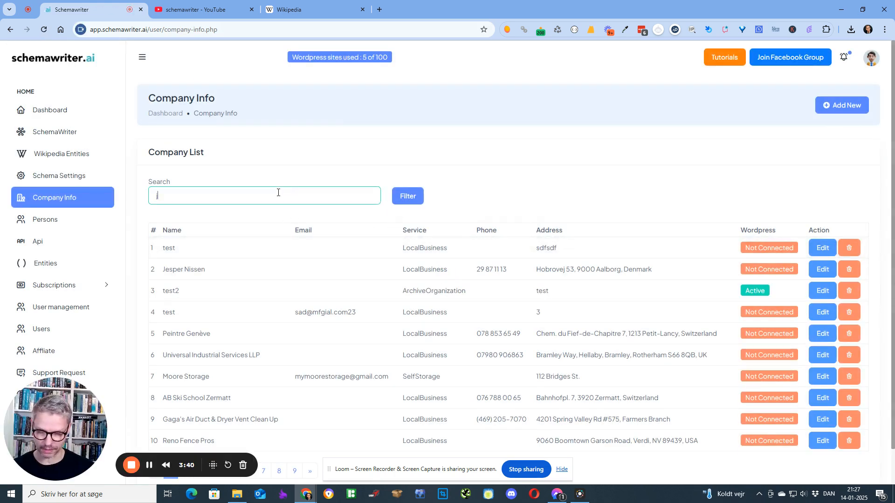
type("jesper")
left_click(407, 196)
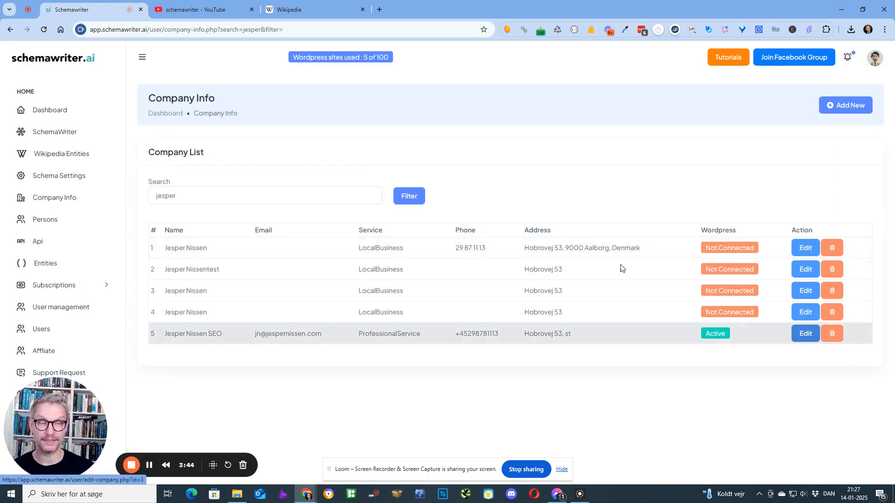
left_click(807, 334)
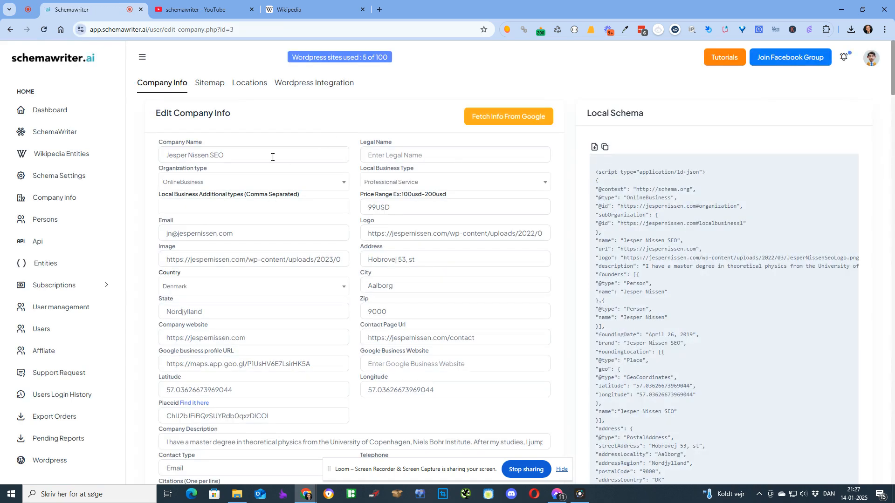
- Review the company's sitemap URLs, their available actions, and which pages have been analyzed
left_click(210, 83)
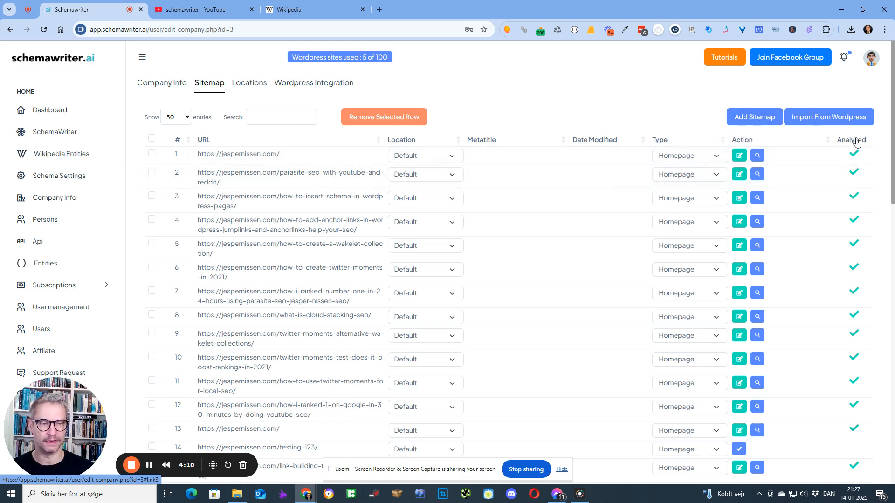
scroll(864, 145, "down", 4)
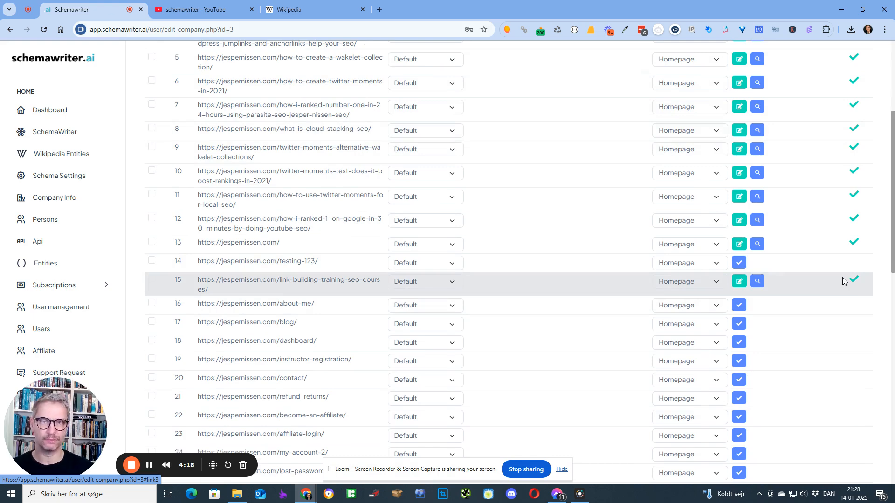
scroll(843, 278, "up", 4)
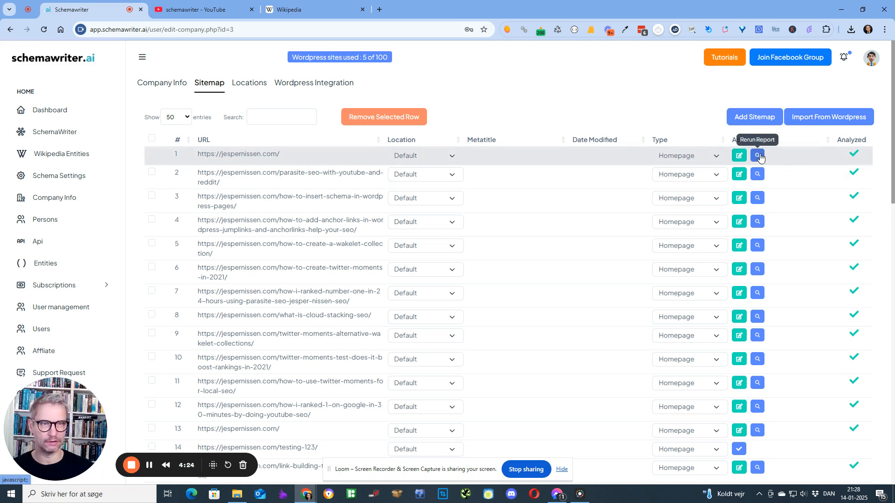
- Open the schema report of the first sitemap URL, look at its Webpage Schema section, and return to the sitemap
left_click(738, 157)
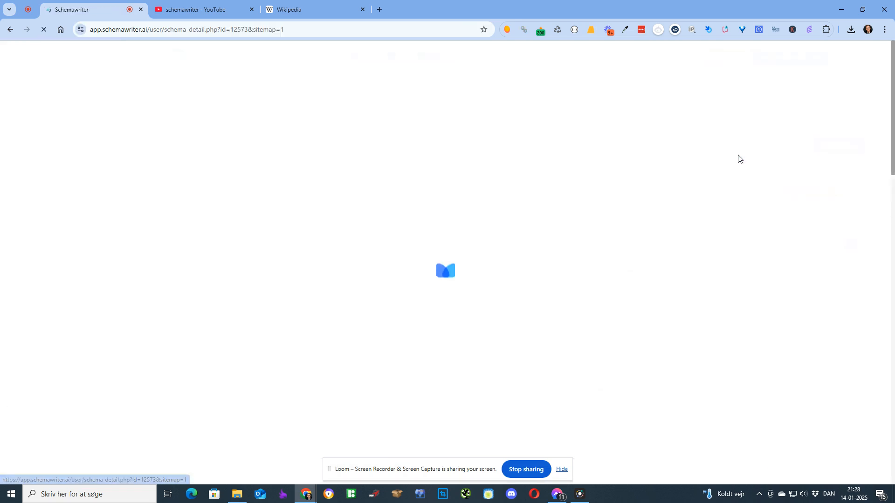
scroll(712, 273, "down", 7)
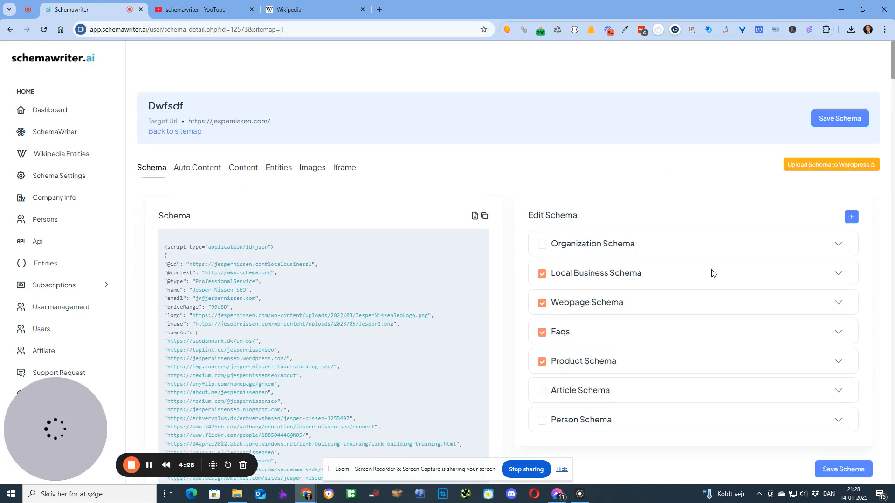
scroll(712, 273, "up", 7)
scroll(712, 274, "down", 7)
scroll(712, 275, "up", 7)
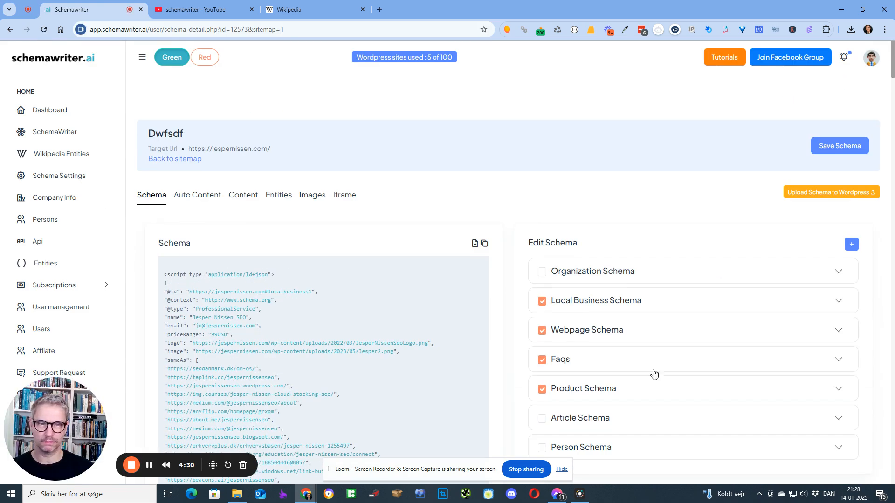
left_click(664, 331)
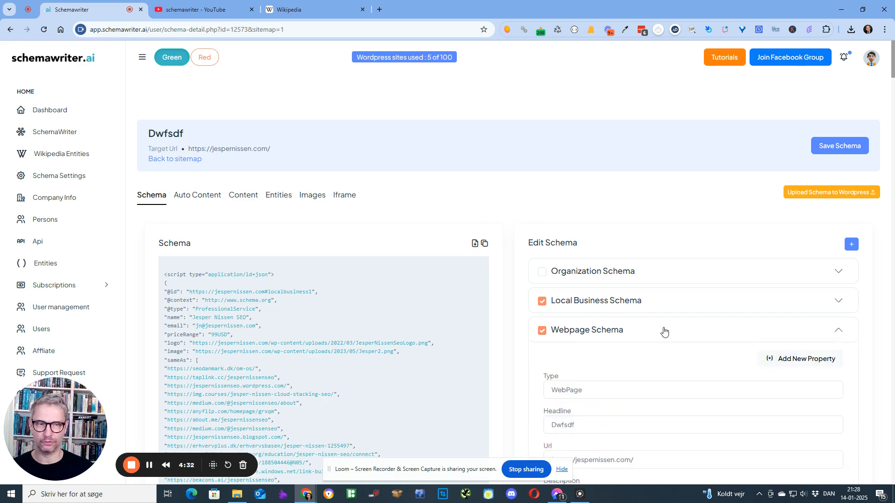
left_click(664, 331)
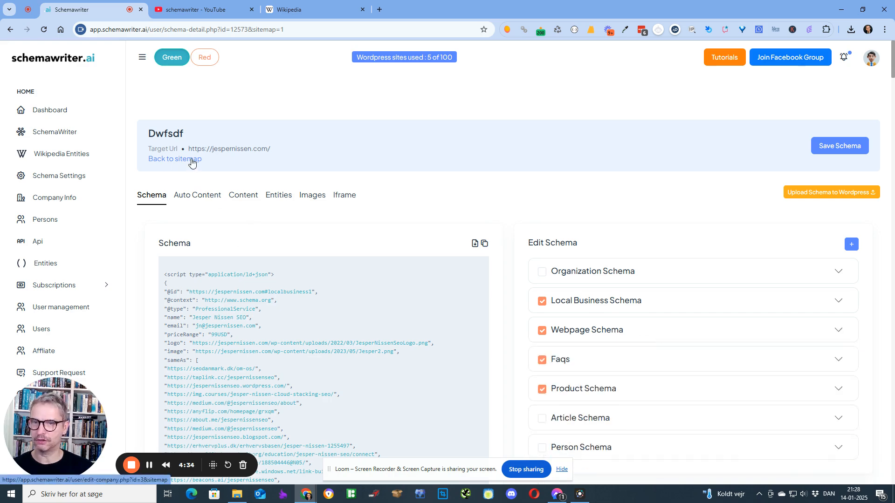
left_click(190, 159)
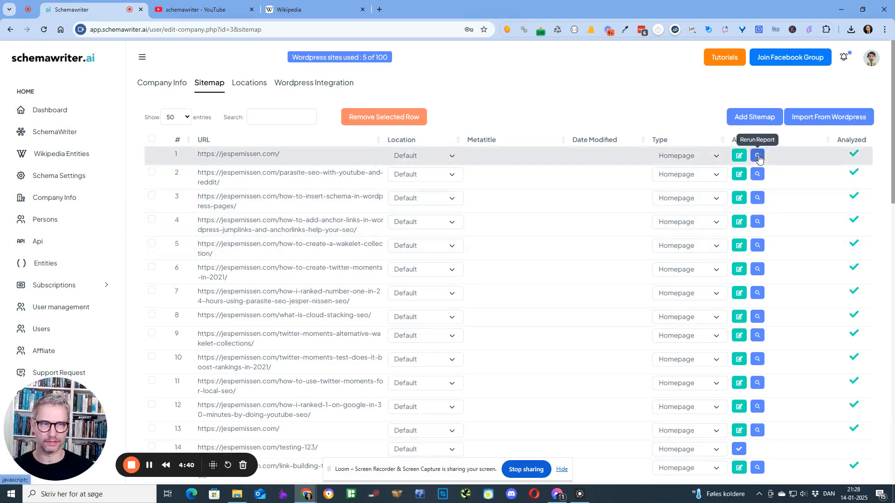
- Look at the rerun report options for the first two sitemap URLs and close them without generating
left_click(757, 157)
left_click(417, 216)
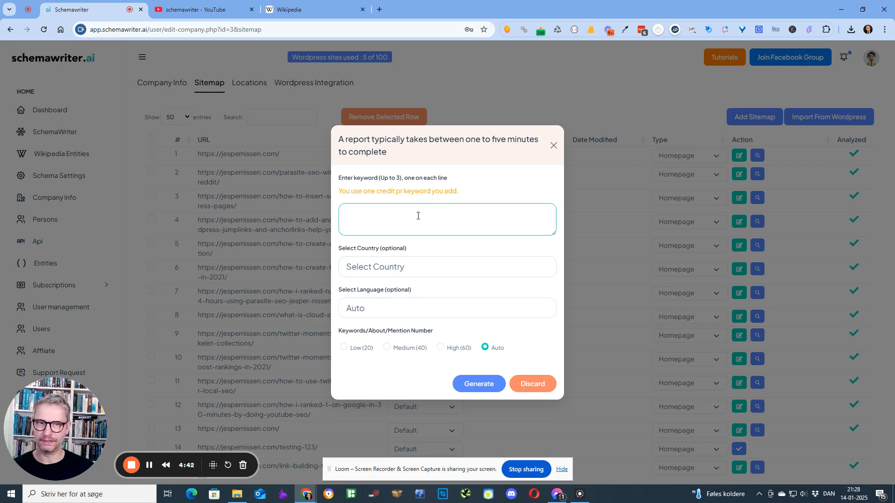
left_click(553, 145)
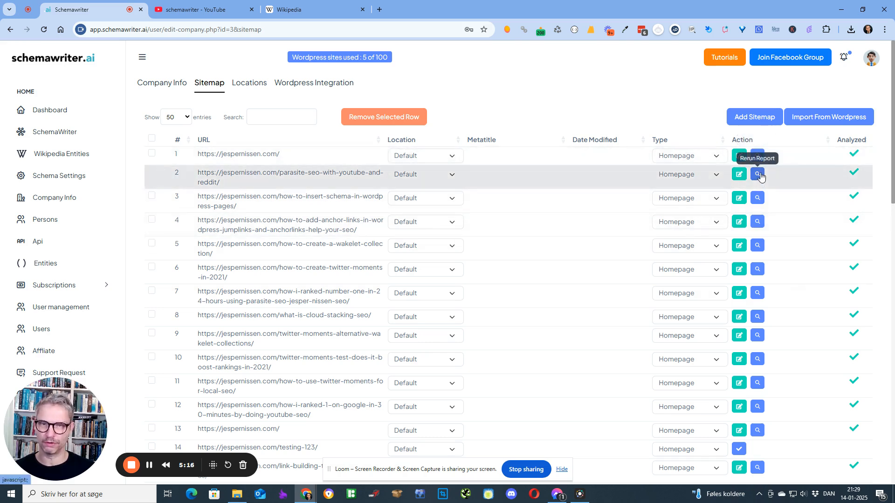
left_click_drag(328, 173, 335, 186)
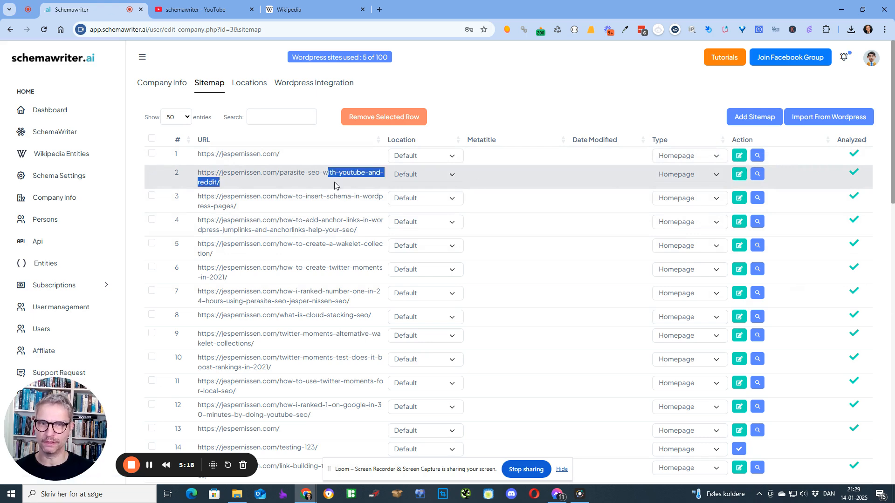
left_click(758, 173)
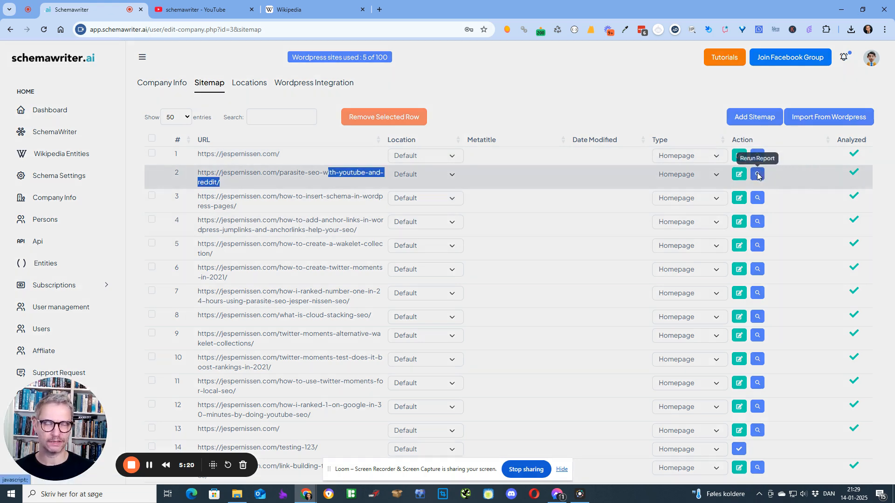
left_click(553, 148)
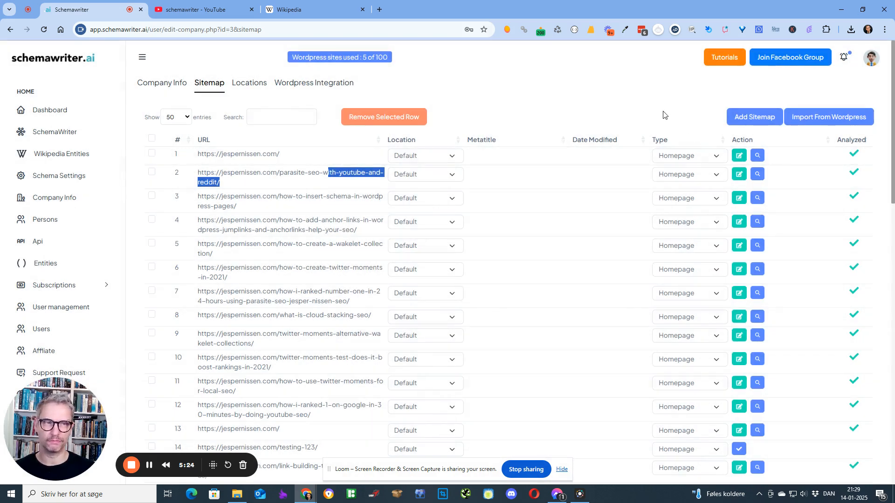
- Start a report for the cloud-stacking-seo-course-on-amazon-s3 product page with the keyword "cloud stacking seo course"
scroll(765, 313, "down", 6)
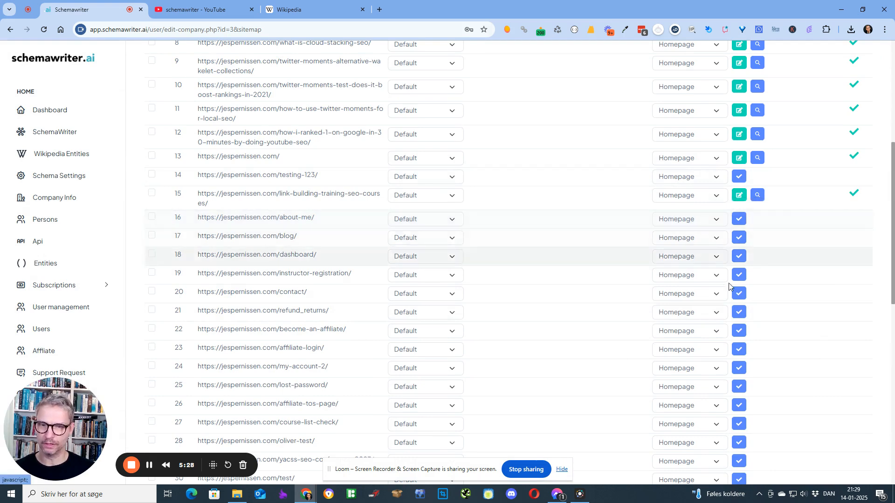
scroll(728, 326, "down", 7)
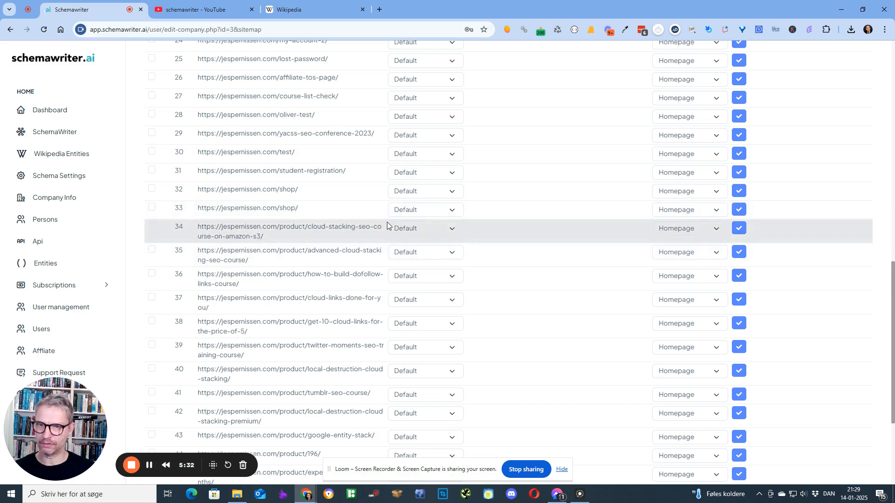
left_click(739, 228)
left_click(391, 209)
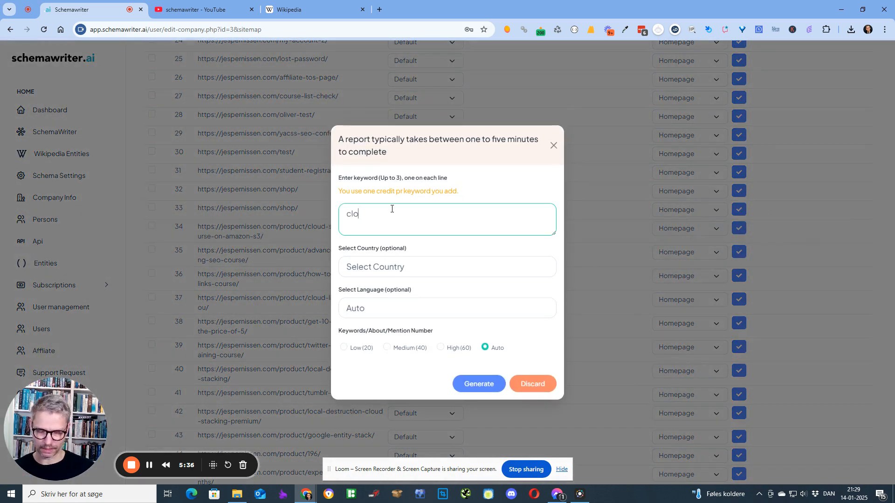
type("cloud stacking seo course")
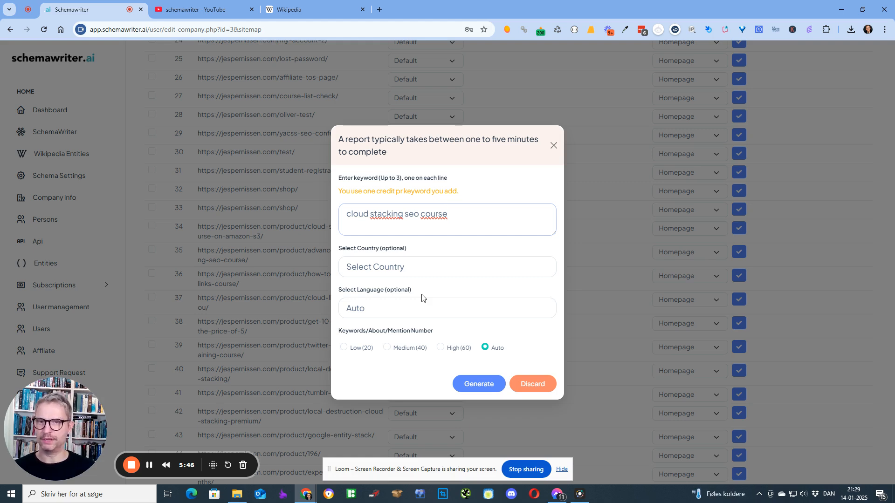
- Set the report's country to United States, generate it, and dismiss the confirmation
left_click(435, 266)
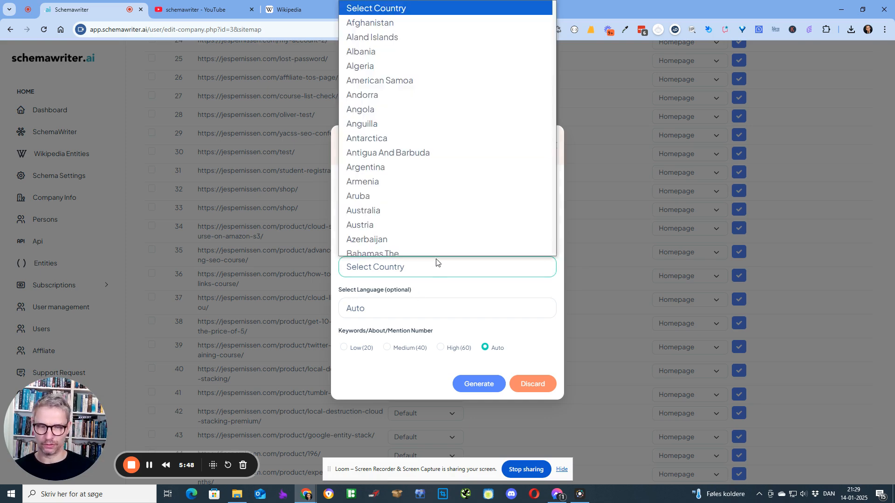
key("u")
key("u")
key("u")
key("u")
key("u")
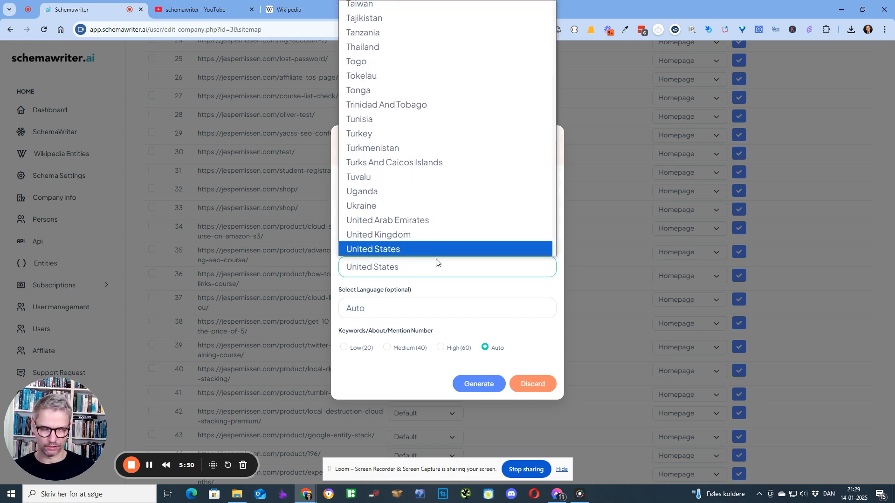
key("Return")
left_click(479, 386)
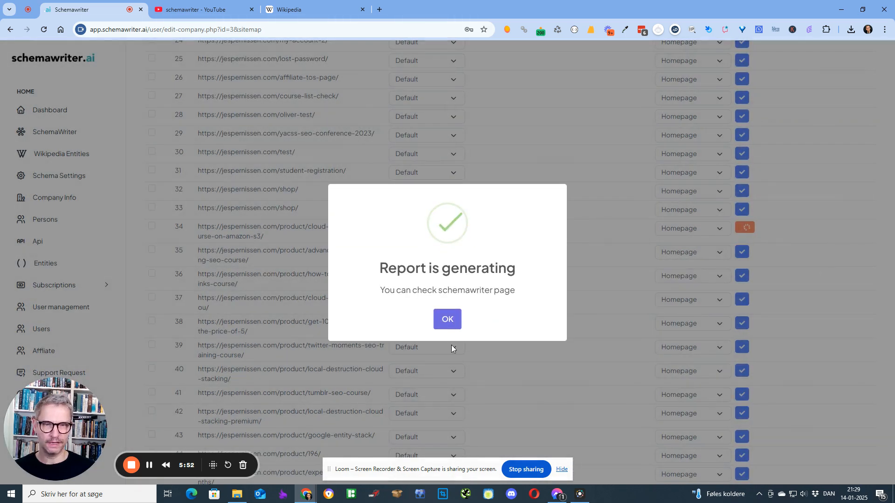
left_click(445, 319)
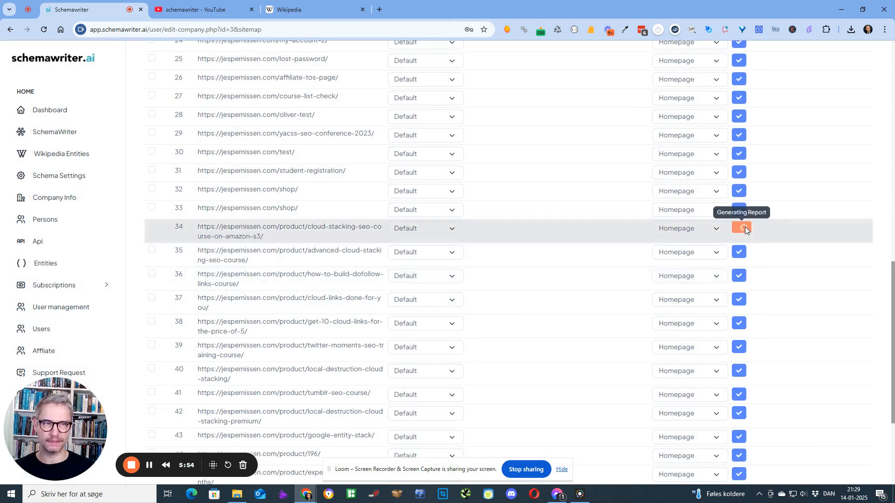
scroll(794, 261, "up", 13)
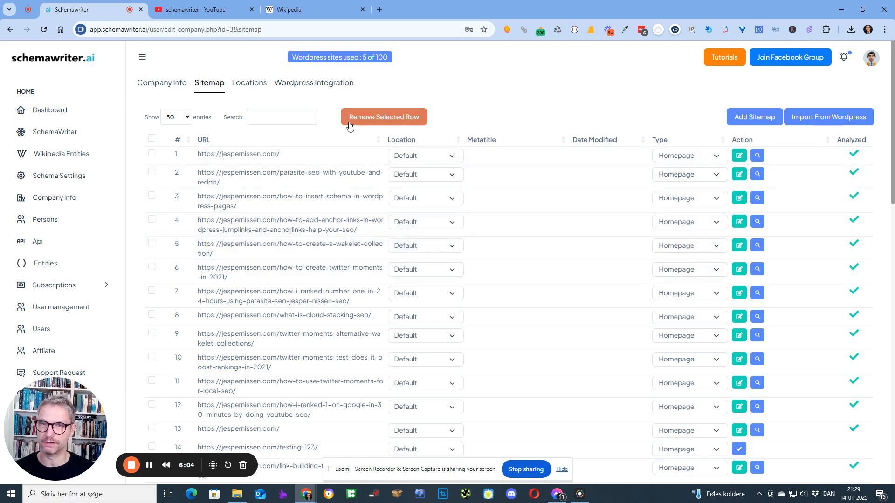
- Open the first person in the persons list, look at the Generate Knowsabout option, and close it without analyzing any URL
left_click(43, 222)
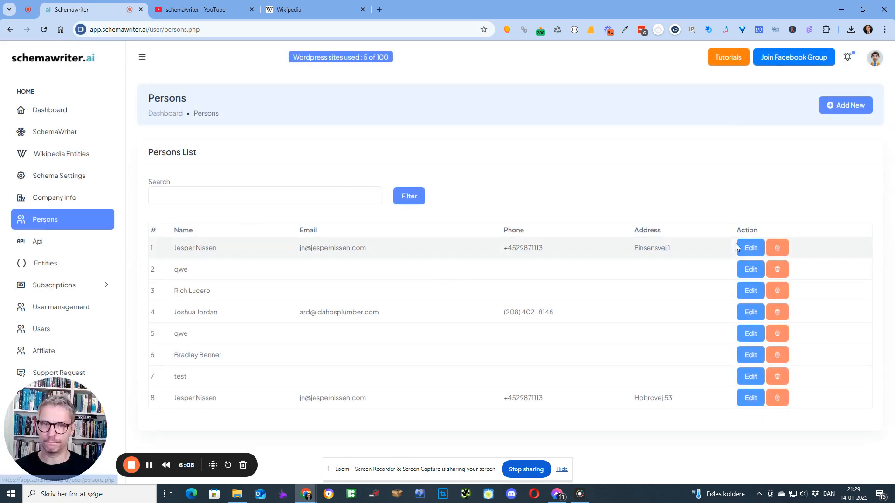
left_click(752, 247)
scroll(551, 238, "down", 6)
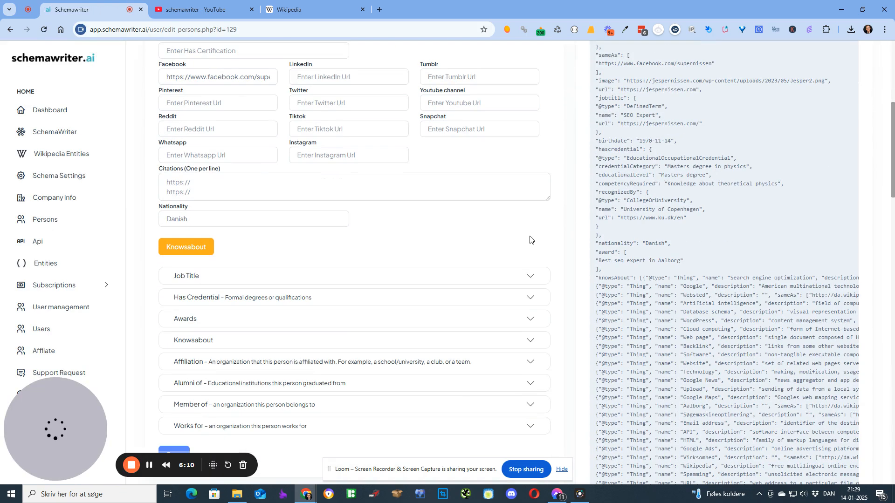
left_click(172, 249)
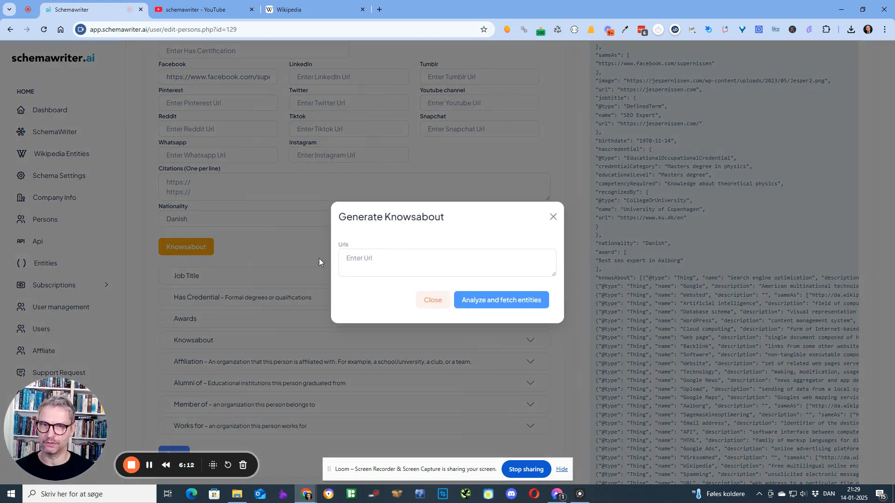
left_click(390, 255)
left_click(554, 218)
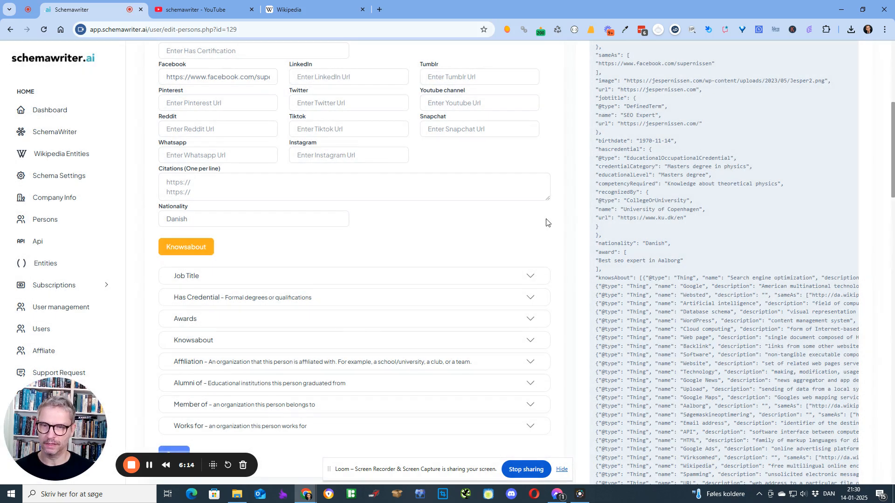
scroll(546, 222, "up", 6)
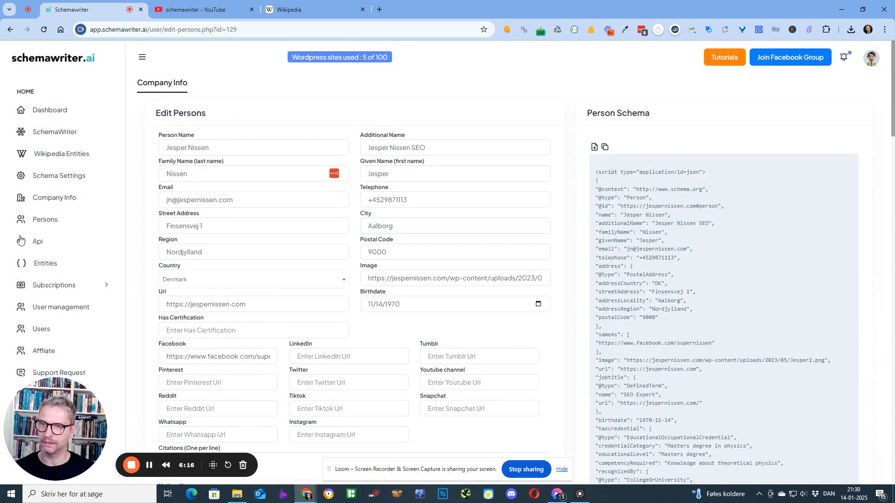
- Add a new entities list named "Roofing entities"
left_click(56, 269)
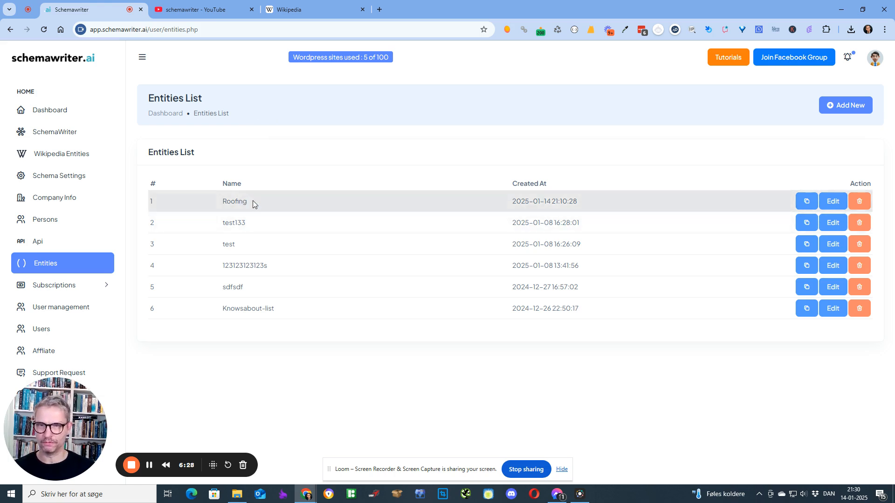
left_click(290, 143)
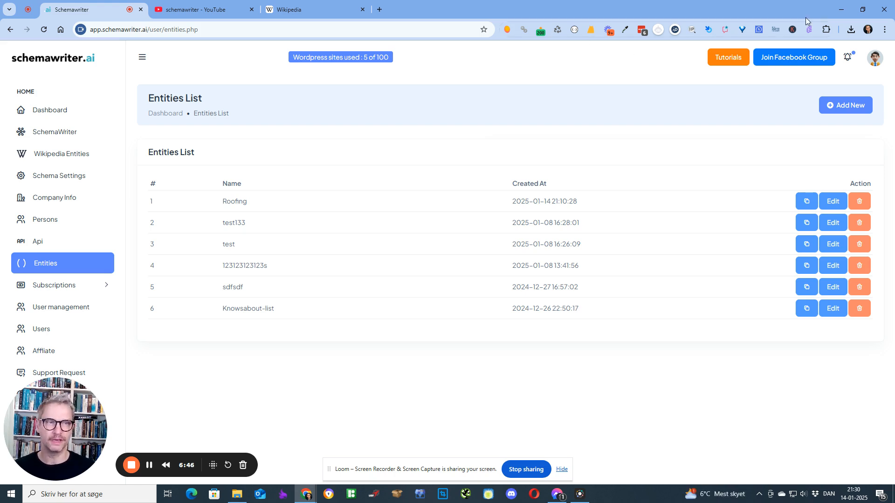
left_click(845, 106)
left_click(371, 262)
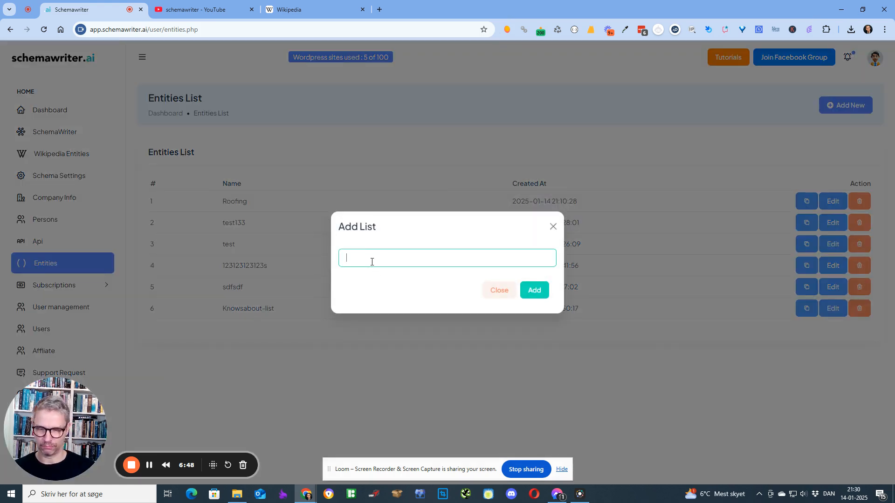
type("entities")
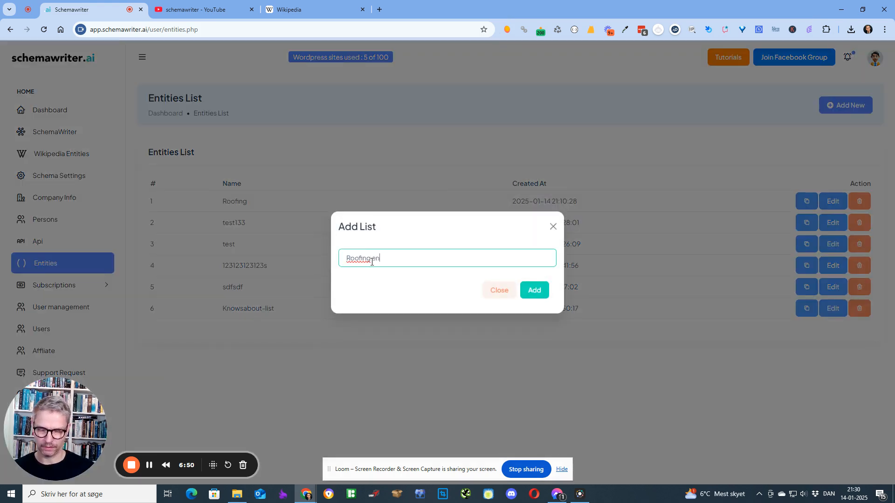
left_click(534, 294)
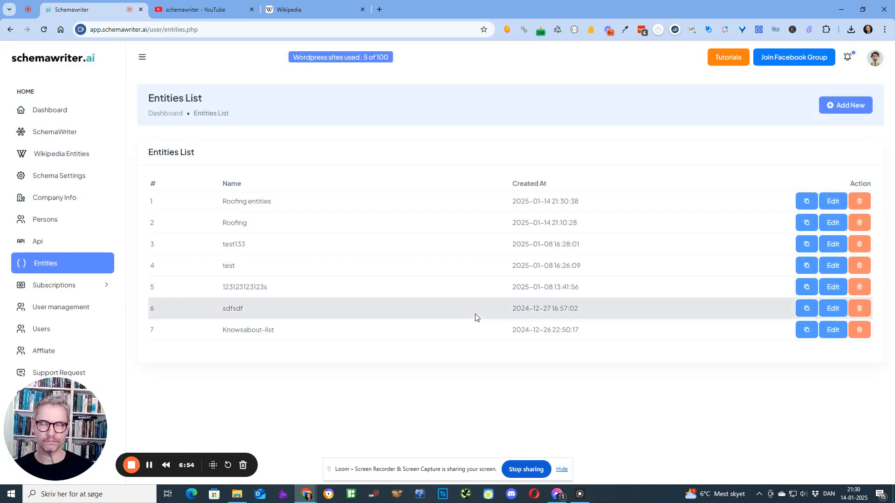
- Add an entity to the Roofing entities list with the name "dfgdfg", description "dfgd" and Sameas value "fgdfg"
left_click(834, 201)
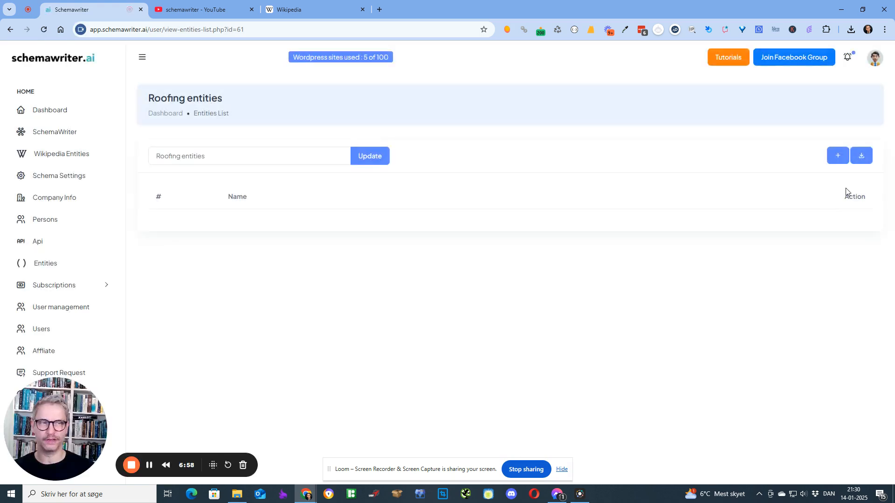
left_click(837, 155)
left_click(394, 205)
type("df")
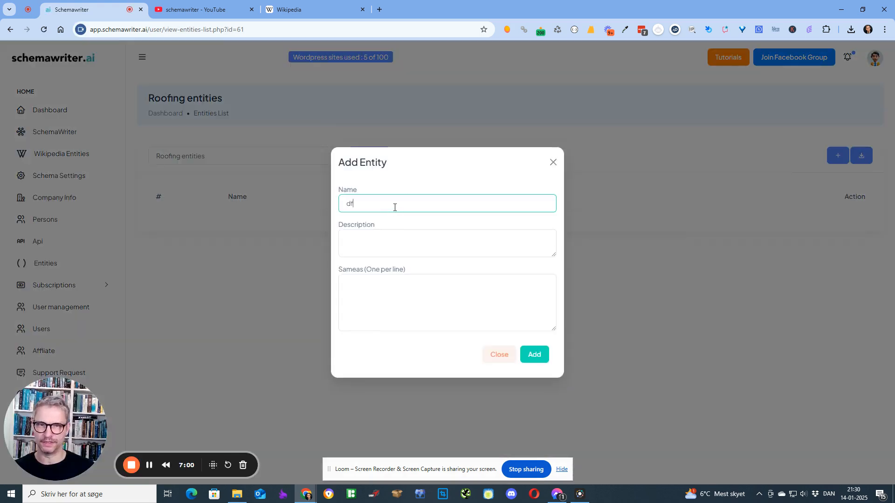
type("gdfg")
left_click(408, 242)
type("dfgd")
left_click(381, 320)
type("fgdfg")
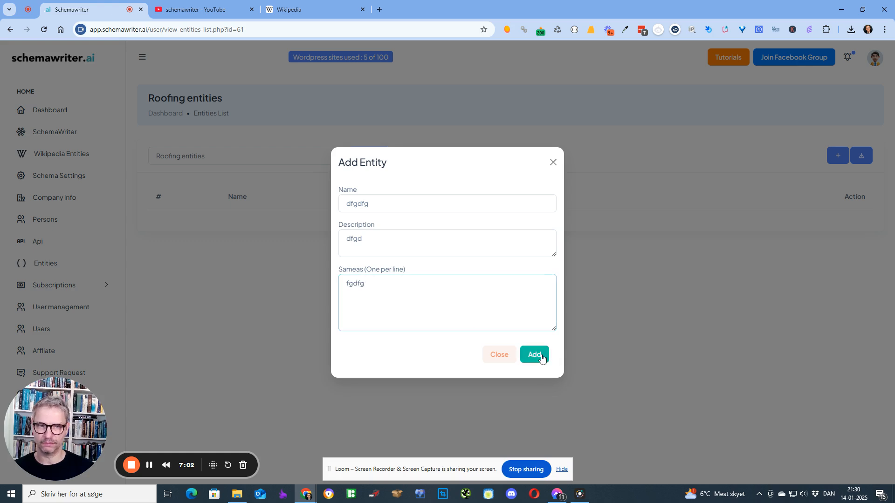
left_click(535, 357)
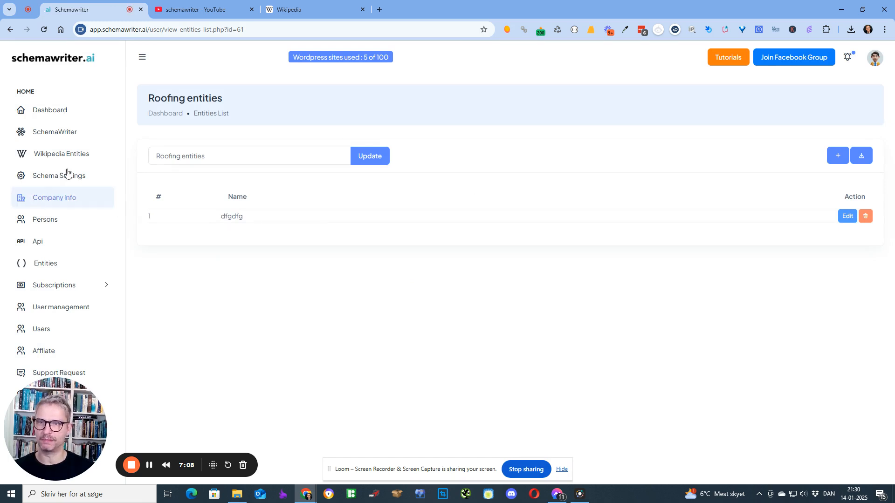
- Open the Wikipedia entities generator, look up "roof" in the search on the Wikipedia site, and return to Schemawriter
left_click(65, 155)
left_click(254, 170)
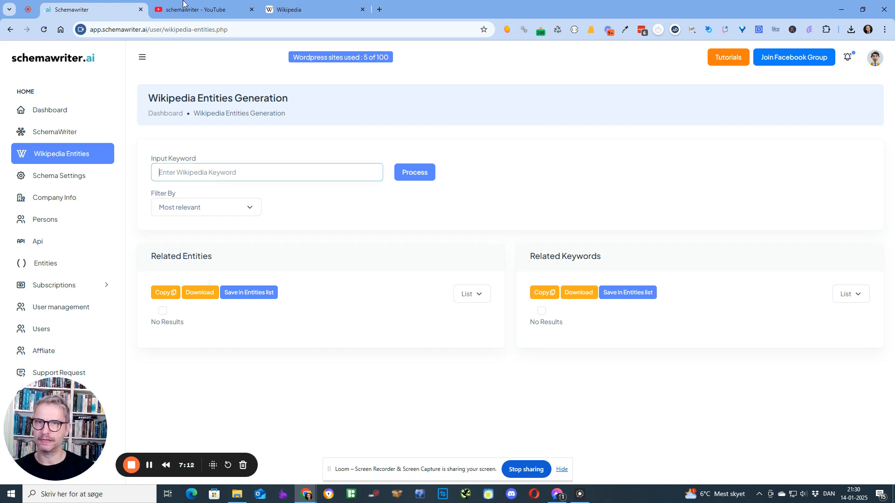
left_click(298, 9)
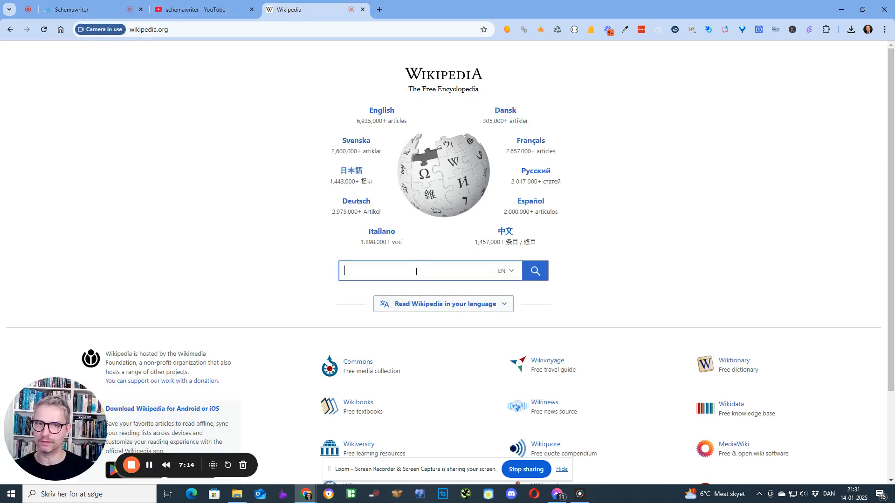
type("roof")
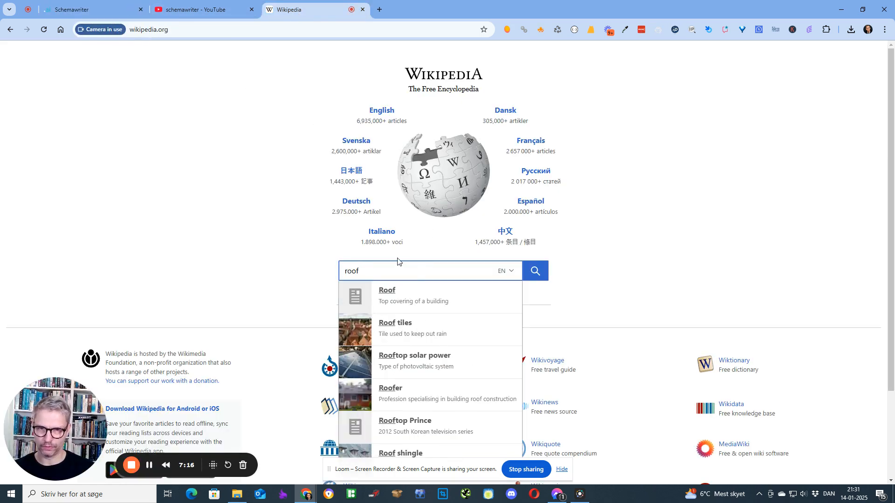
left_click(101, 11)
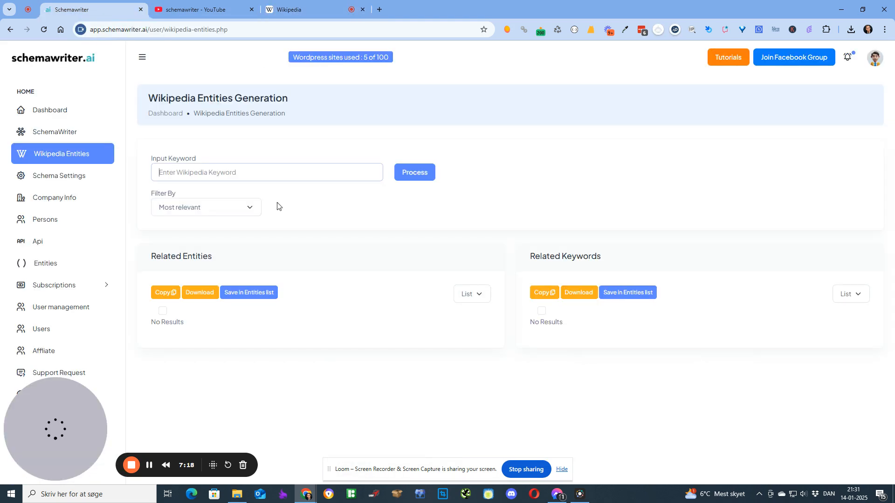
- Generate Wikipedia entities for the keyword "roofer" and filter the results by Broad Relevance
left_click(228, 171)
type("roofer")
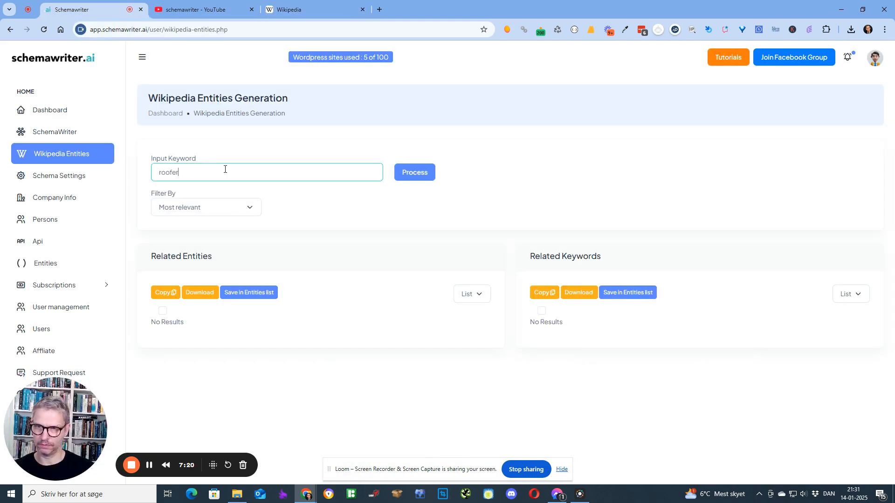
left_click(422, 174)
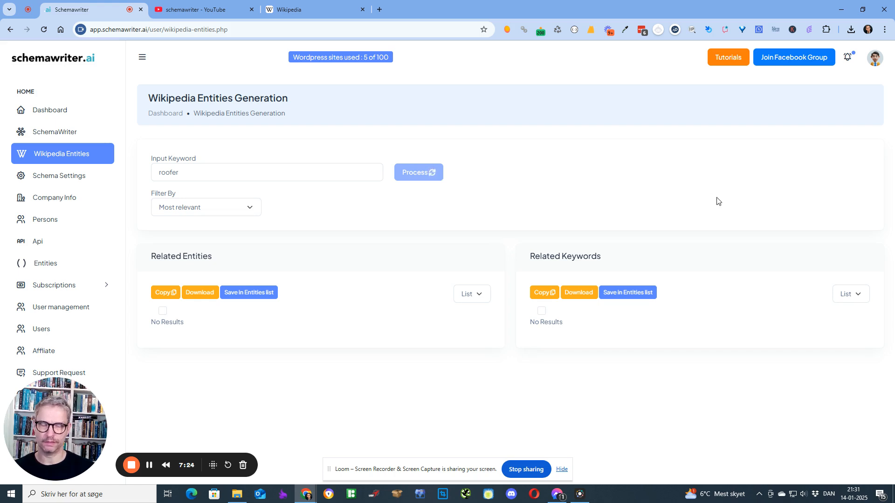
scroll(443, 272, "down", 3)
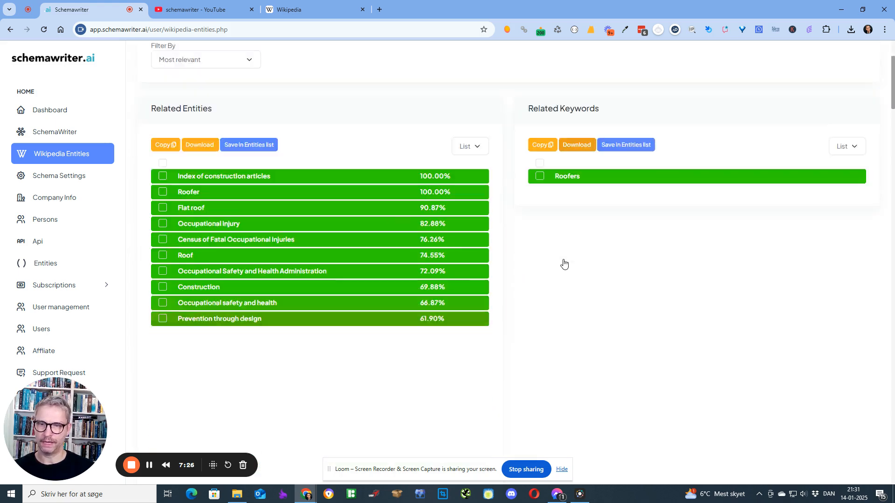
scroll(187, 122, "up", 3)
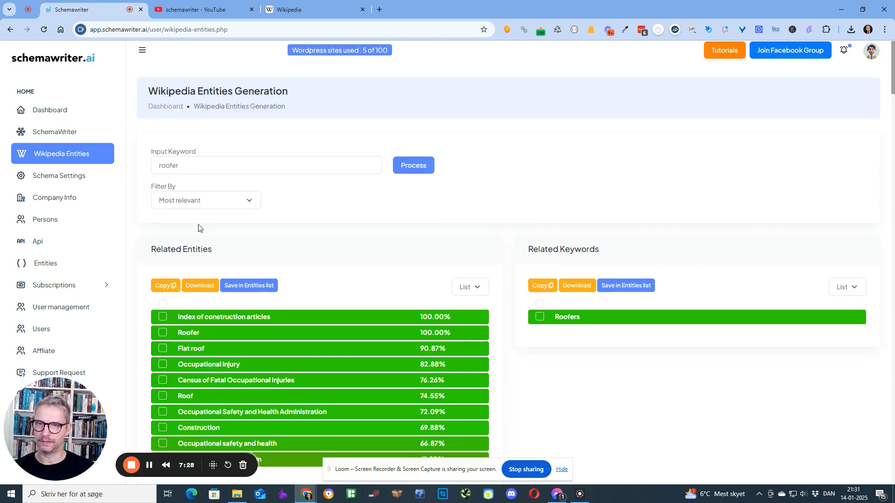
left_click(206, 201)
left_click(196, 242)
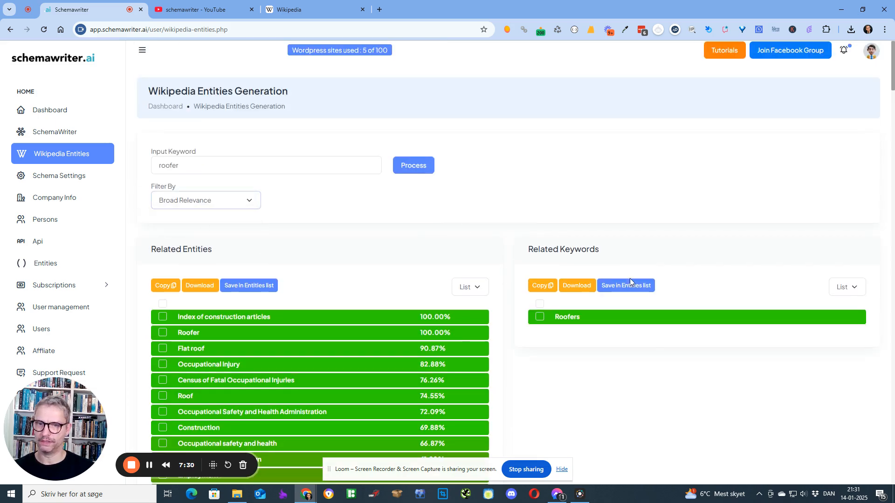
- Select Roofer, Flat roof, Construction, Home construction, Plumbing, Fall protection, General contractor, Architect, Electrician, Membrane roofing and Roof shingle among the related entities
scroll(639, 298, "down", 5)
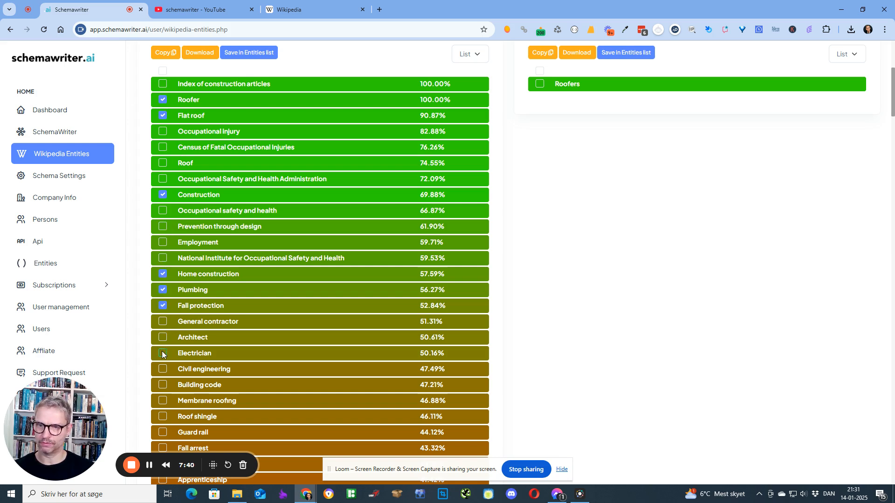
scroll(858, 291, "up", 5)
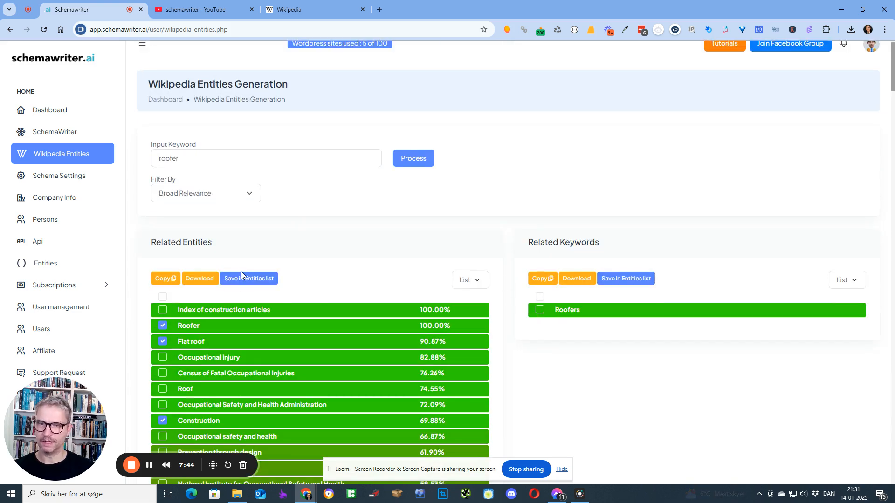
scroll(416, 281, "down", 5)
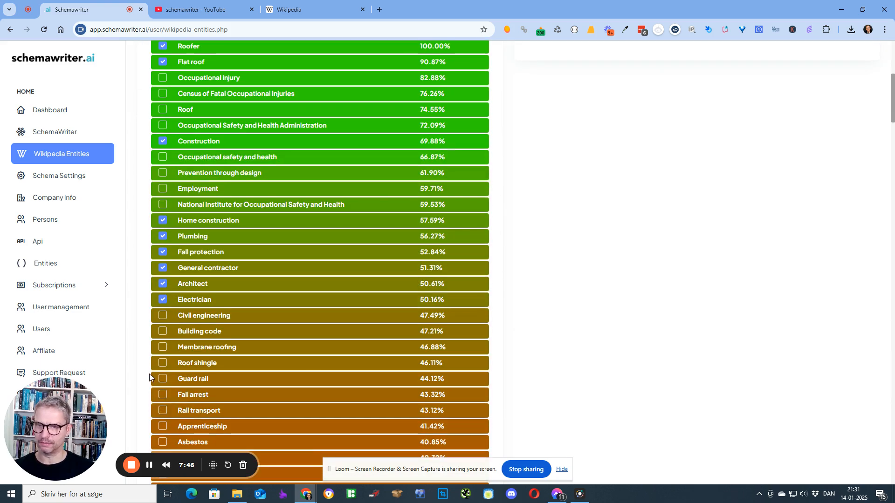
left_click(162, 364)
left_click(163, 347)
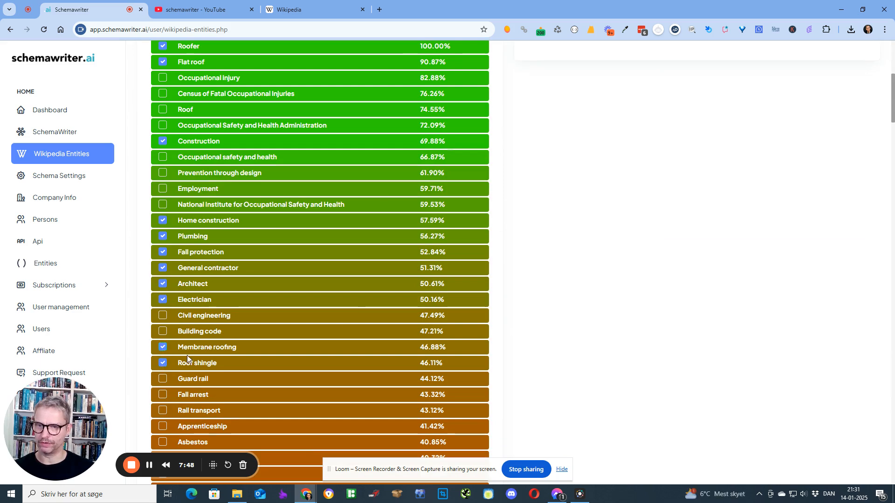
scroll(250, 346, "up", 5)
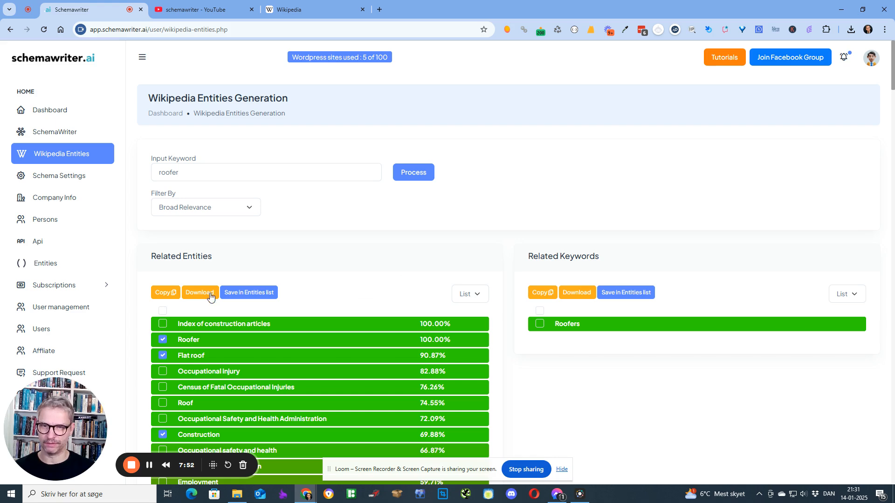
- Save the selected related entities to the Roofing entities list and dismiss the confirmation
left_click(242, 293)
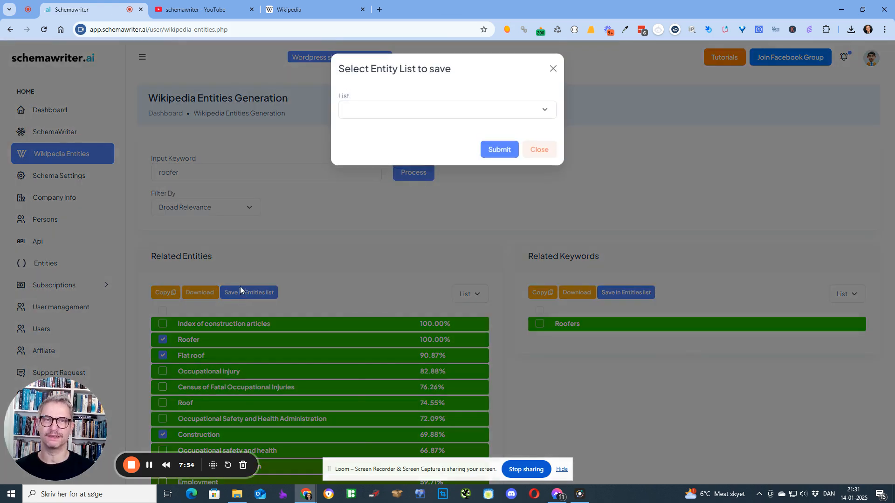
left_click(439, 109)
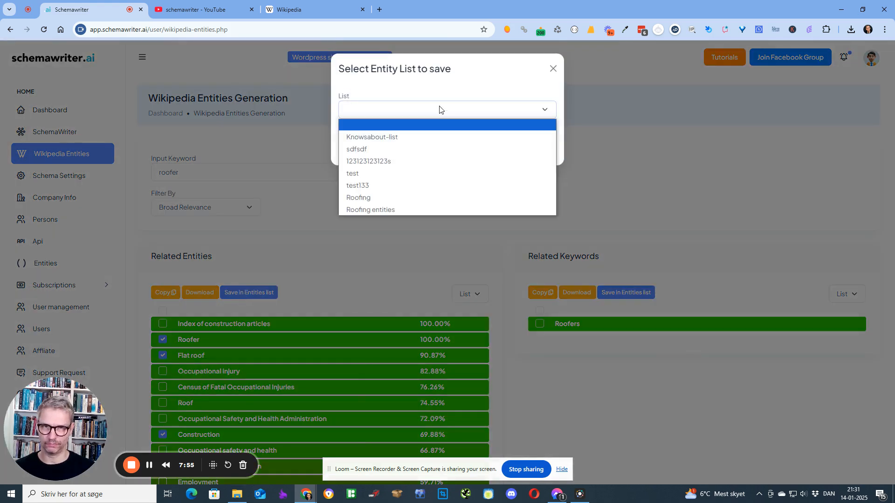
left_click(387, 209)
left_click(500, 150)
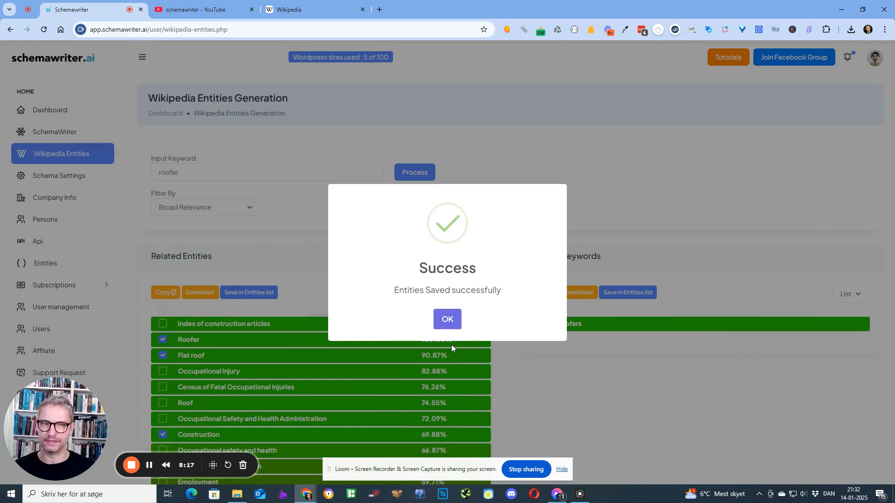
left_click(449, 317)
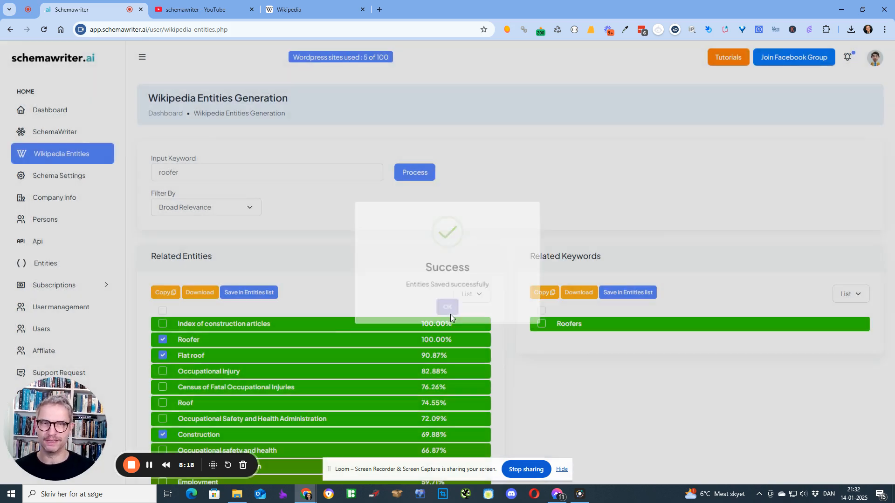
- Open the Roofing entities list, examine the Roof shingle entity's description and Sameas links, and close it without changes
left_click(54, 264)
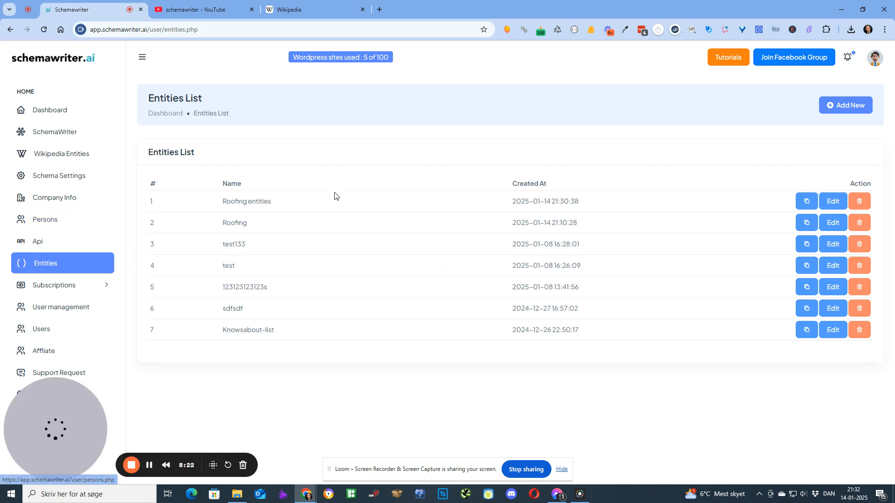
left_click(833, 204)
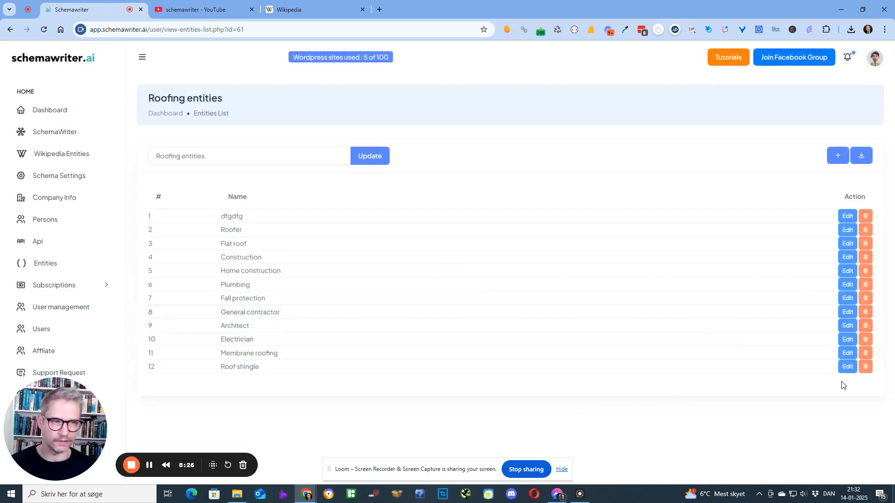
left_click(848, 367)
left_click(430, 282)
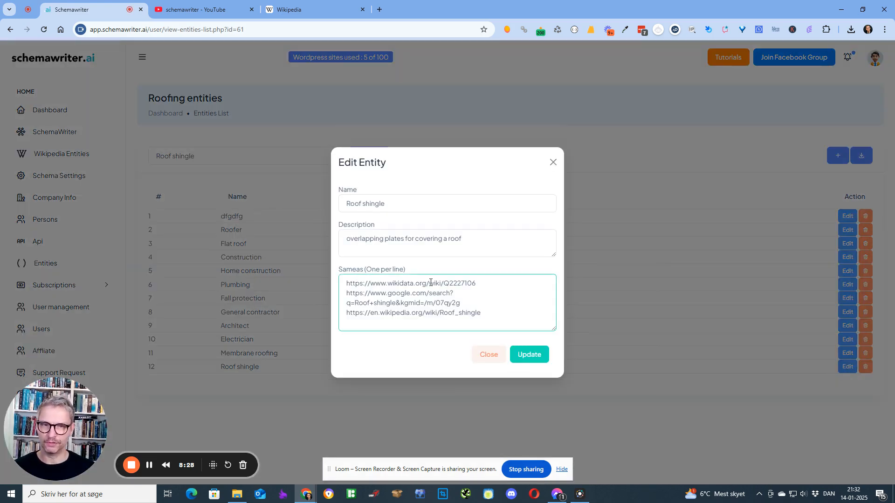
left_click_drag(479, 283, 354, 313)
left_click(553, 162)
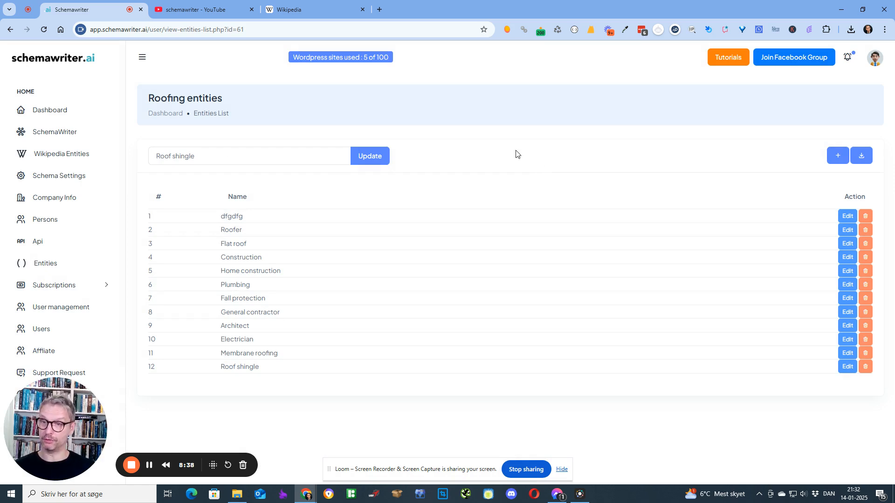
- Start a new company record and name it "new roofer"
left_click(68, 199)
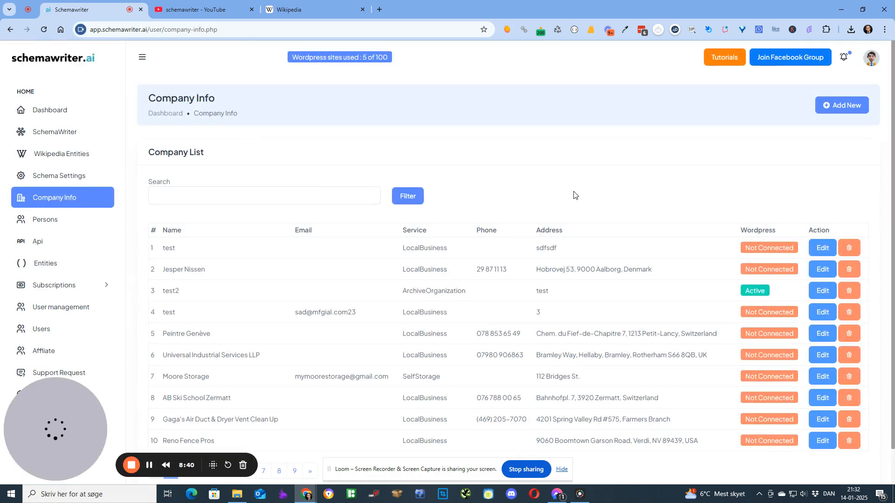
left_click(844, 105)
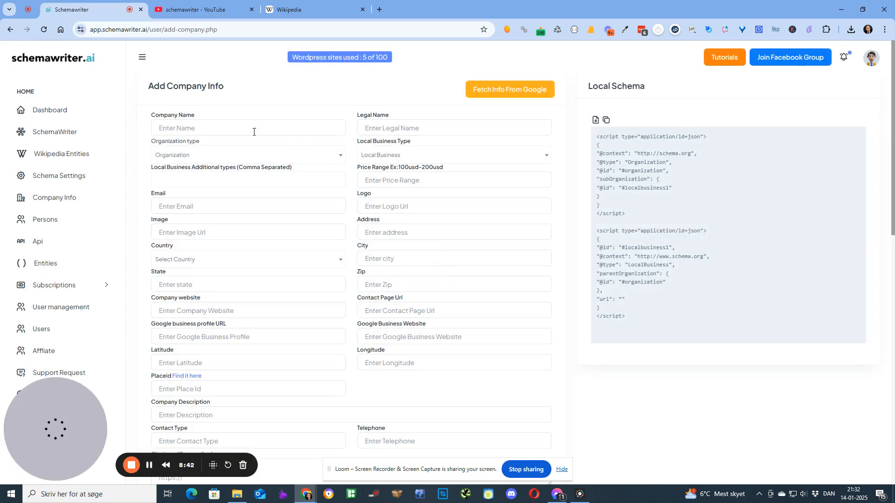
left_click(254, 131)
type("new")
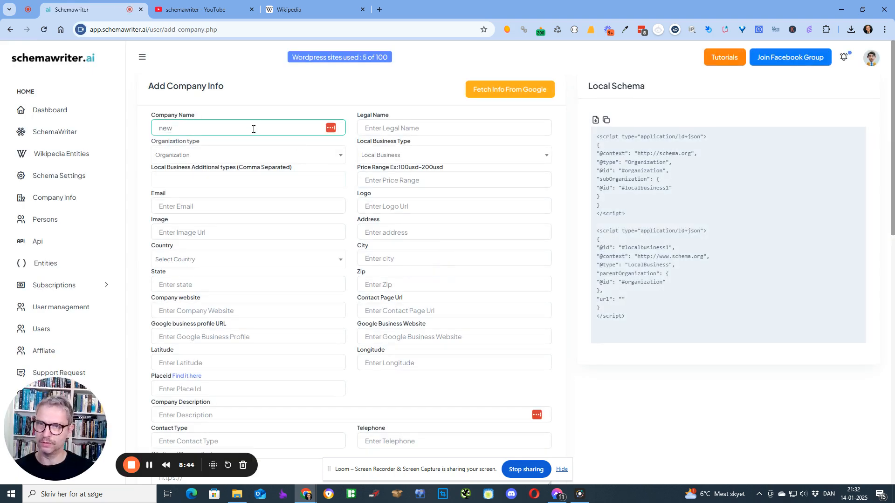
type("eloof")
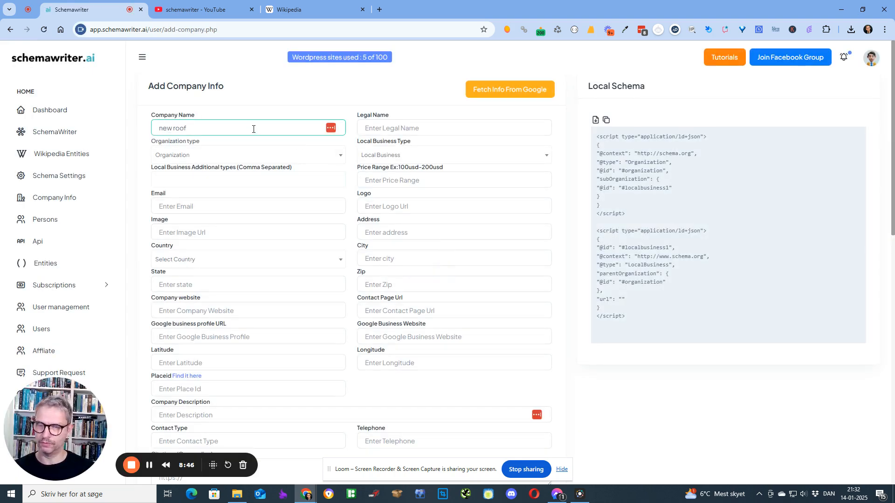
type("er")
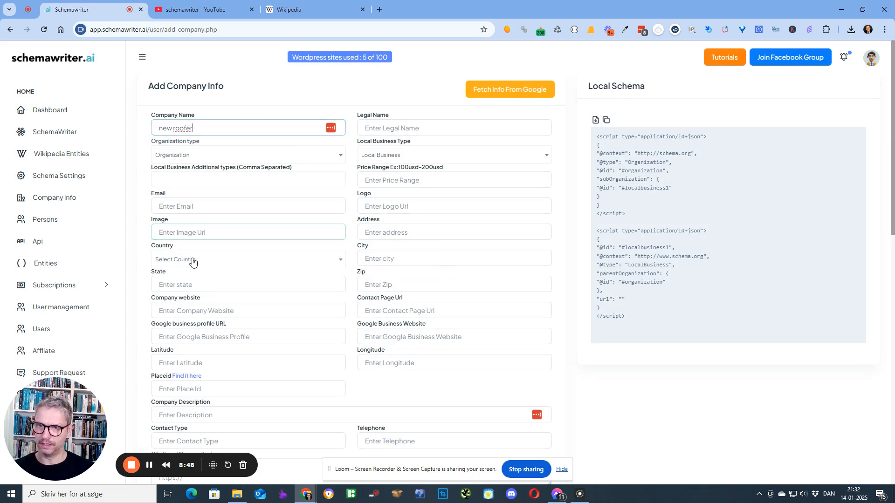
left_click(190, 309)
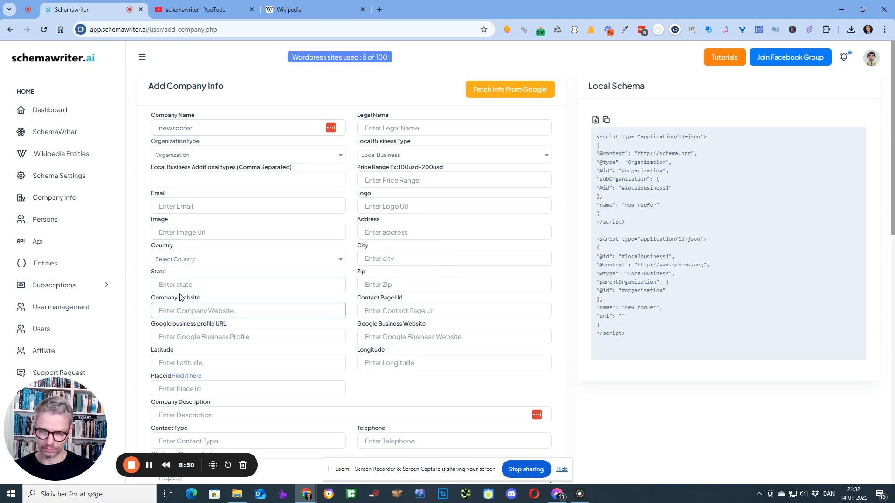
type("https:")
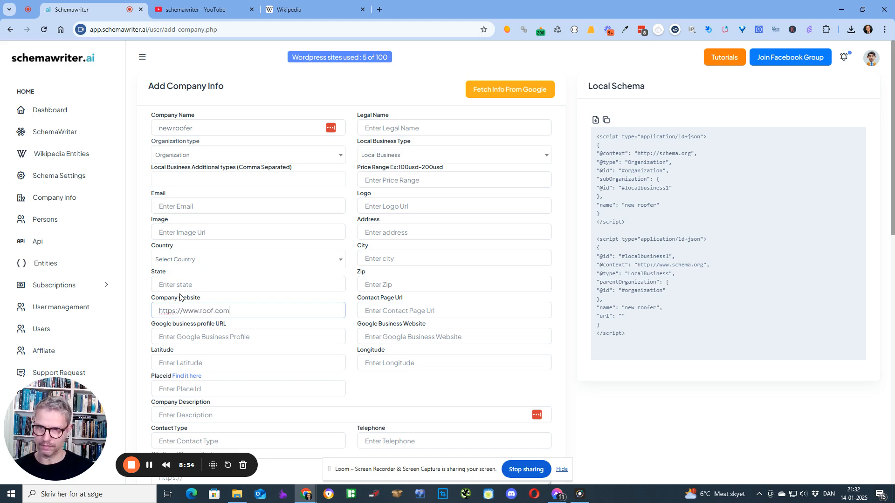
type("//www.roof.com")
left_click(405, 232)
scroll(315, 390, "down", 8)
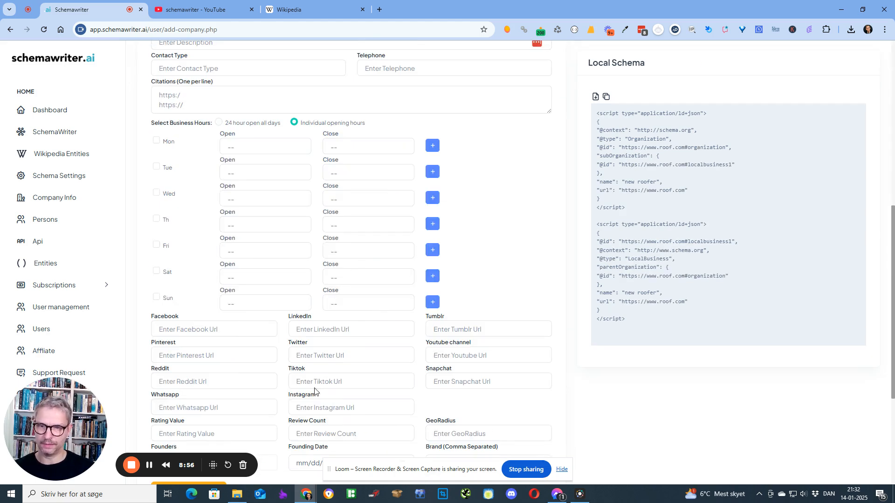
scroll(315, 390, "down", 4)
left_click(168, 436)
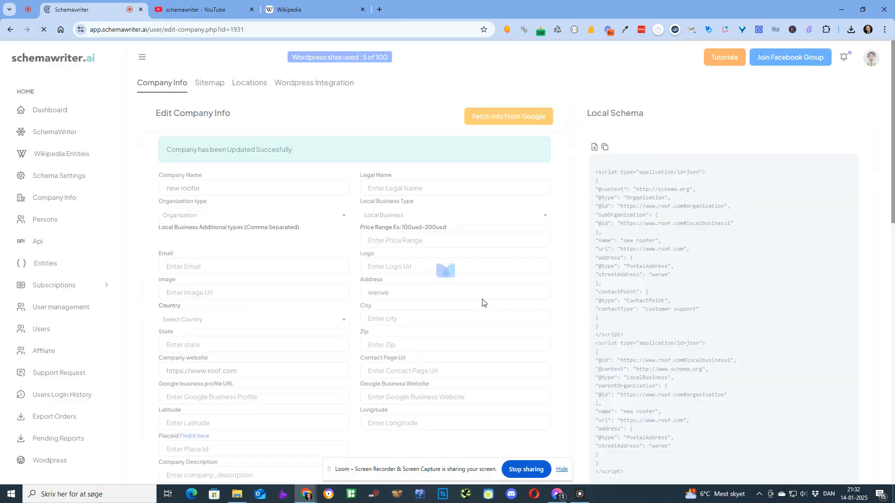
- Import the Roofing entities list into the company's Knowsabout section
scroll(585, 275, "down", 12)
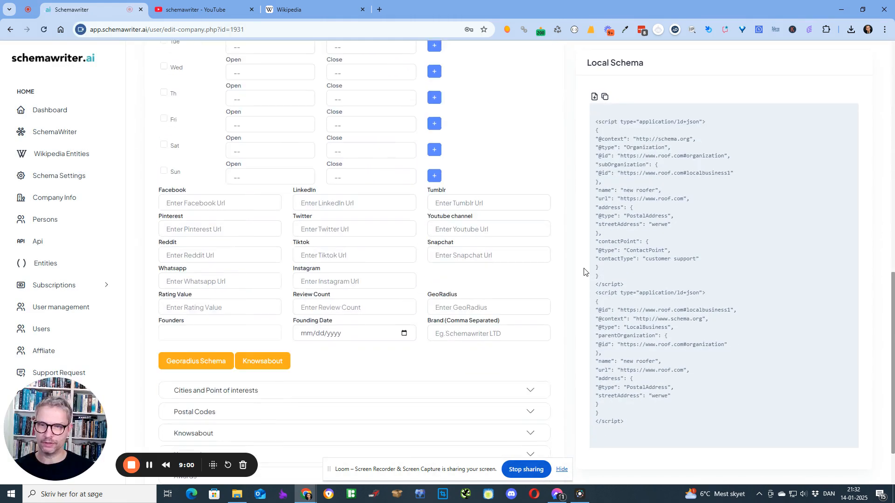
scroll(584, 271, "down", 2)
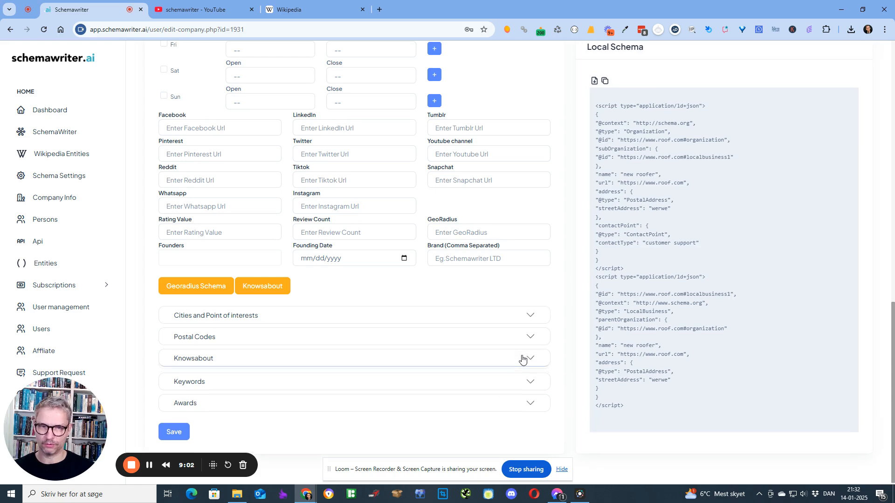
left_click(523, 358)
scroll(522, 356, "down", 1)
left_click(369, 345)
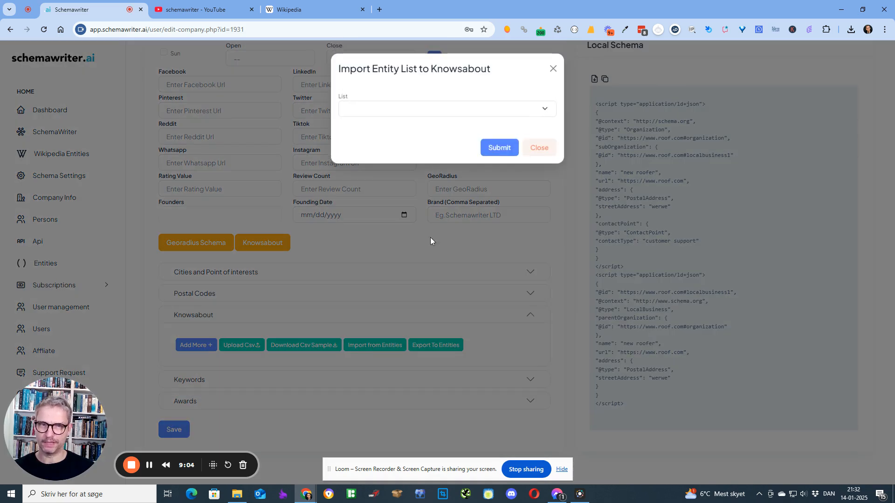
left_click(485, 111)
left_click(423, 206)
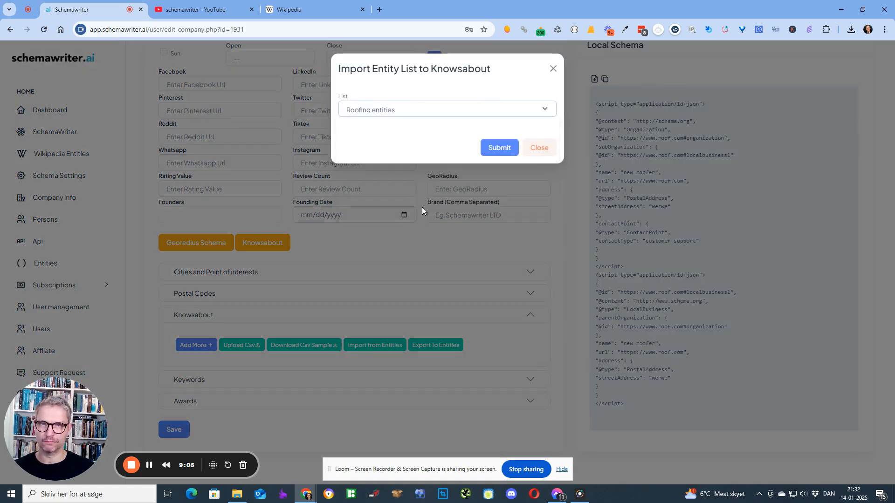
left_click(507, 148)
- Examine the imported Knowsabout entities and their entries in the company's Local Schema
scroll(434, 301, "down", 7)
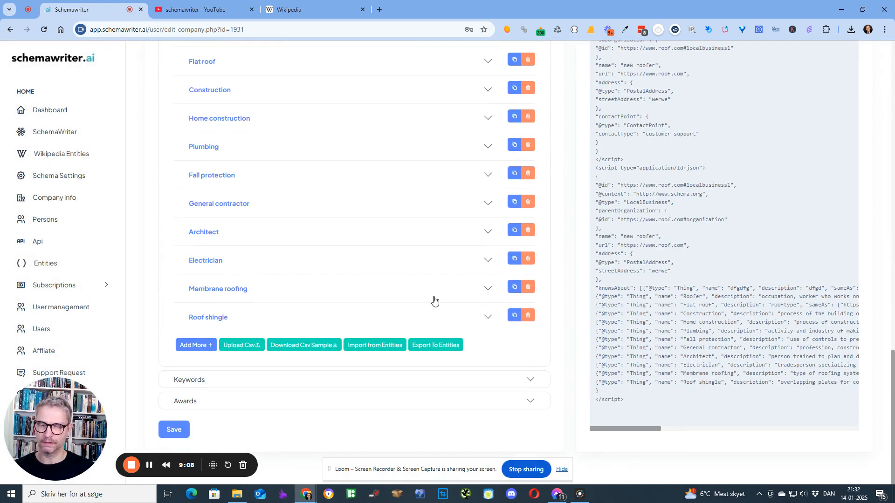
scroll(879, 337, "up", 3)
scroll(878, 337, "down", 2)
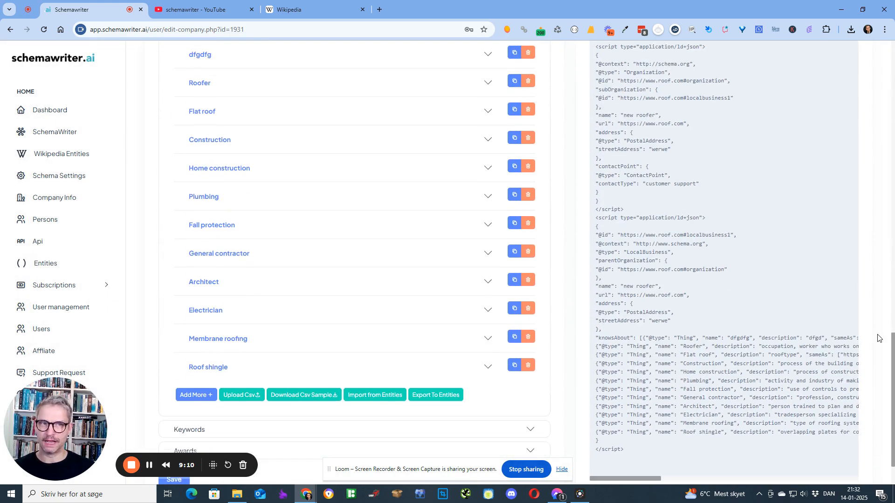
scroll(878, 338, "up", 1)
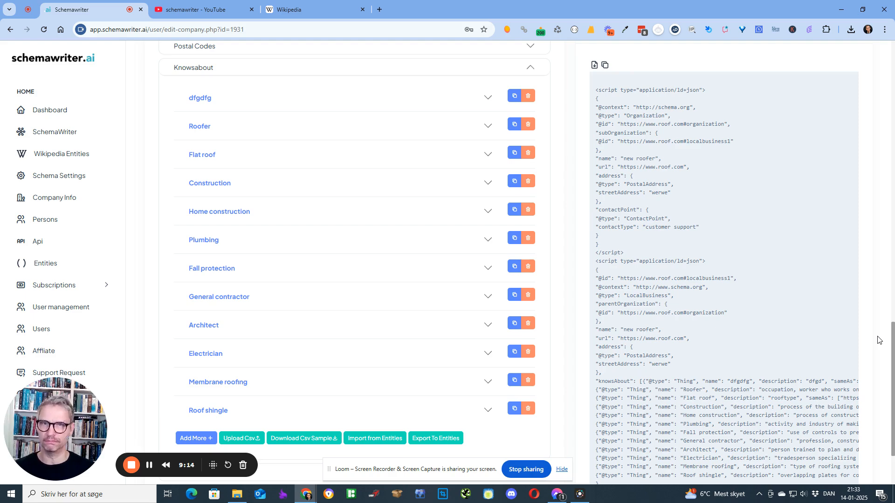
scroll(878, 340, "up", 6)
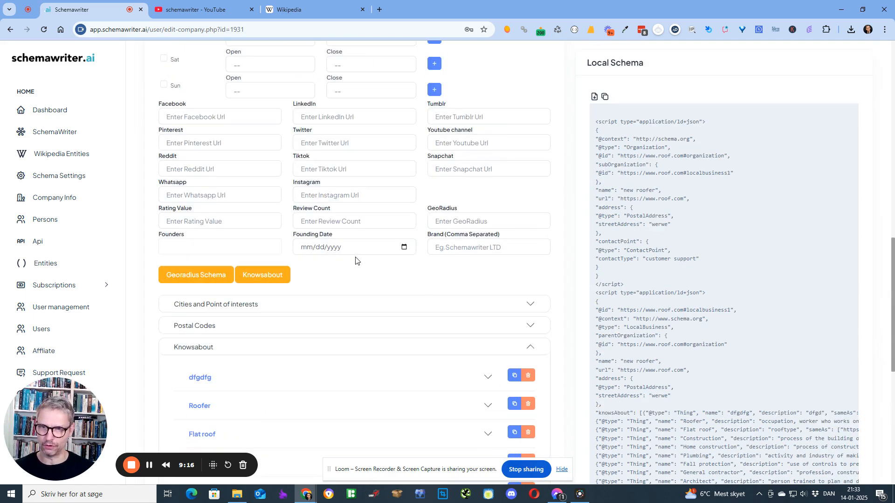
left_click(261, 277)
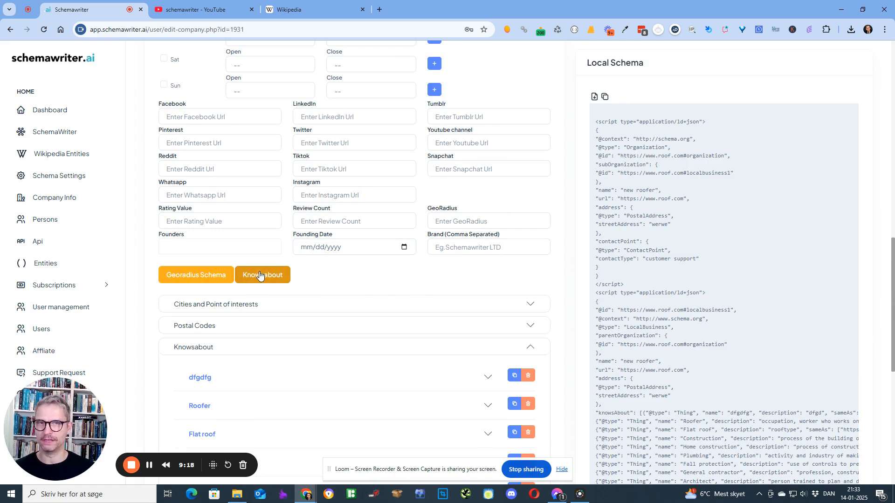
scroll(701, 290, "down", 5)
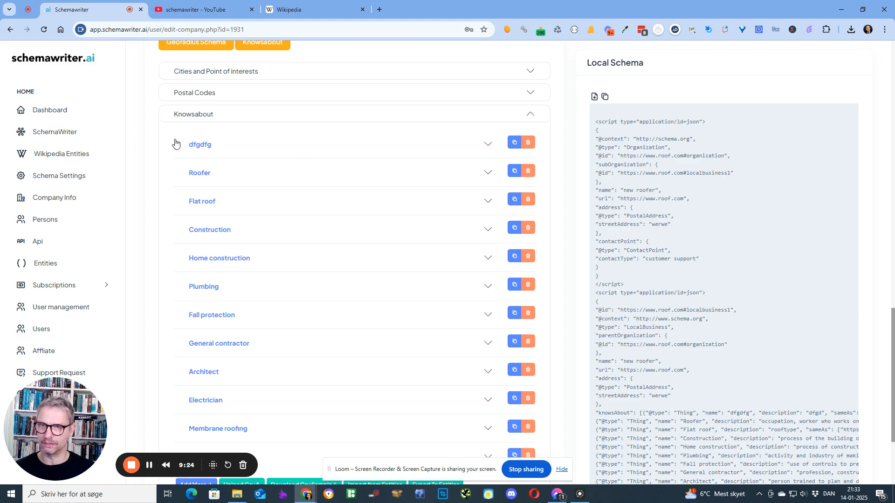
- Delete dfgdfg, Fall protection, General contractor, Architect, Electrician and Membrane roofing from the company's Knowsabout entities
left_click(529, 146)
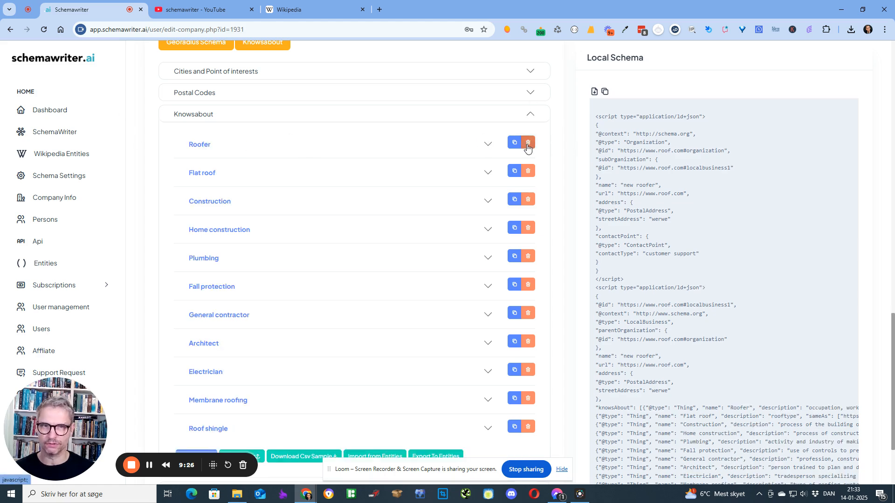
left_click(529, 286)
left_click(529, 285)
left_click(529, 285)
left_click(529, 286)
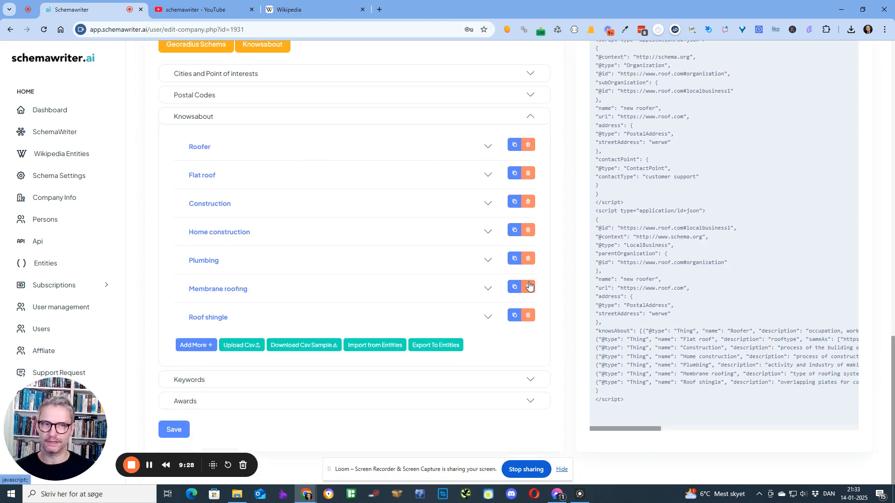
left_click(529, 286)
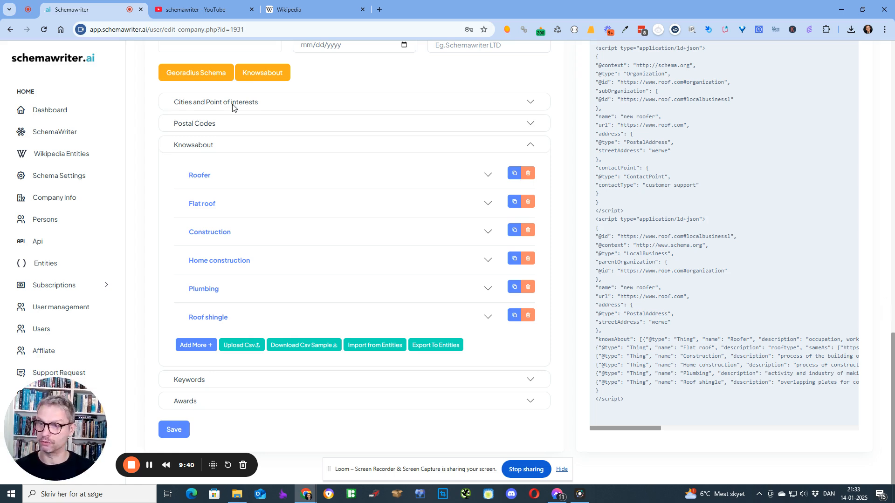
- Start a new person record and enter the person's name
left_click(59, 219)
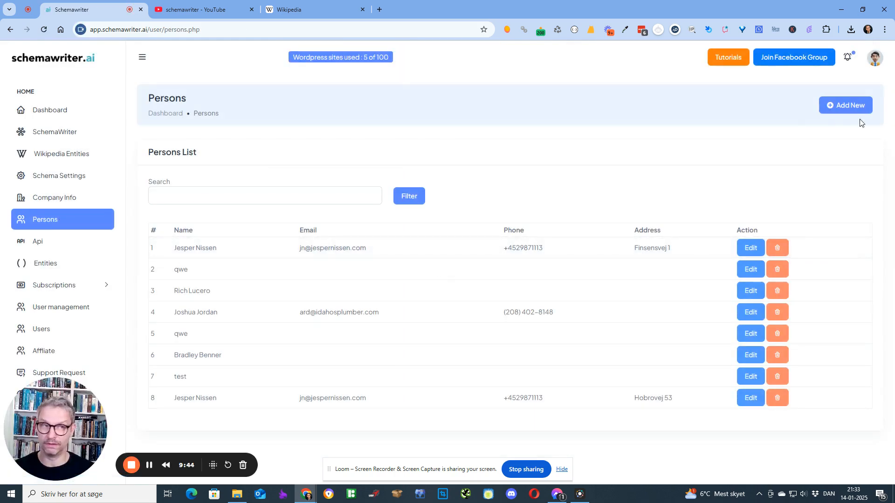
left_click(846, 105)
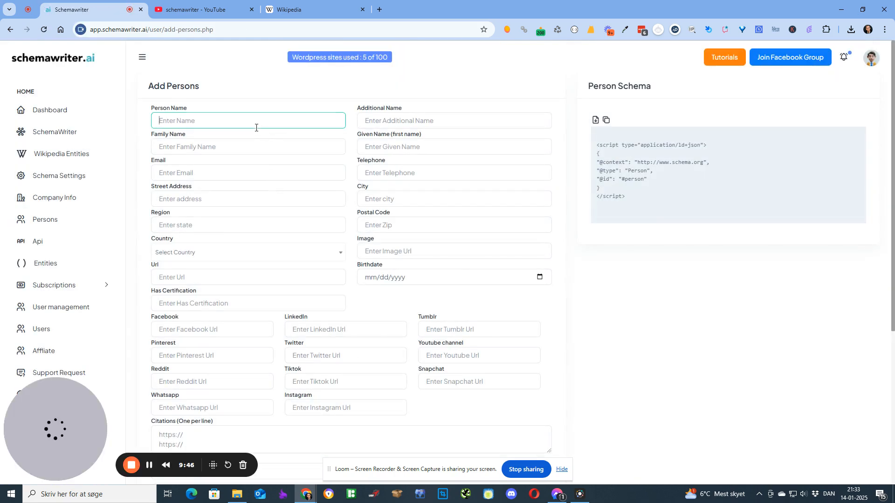
type("ro")
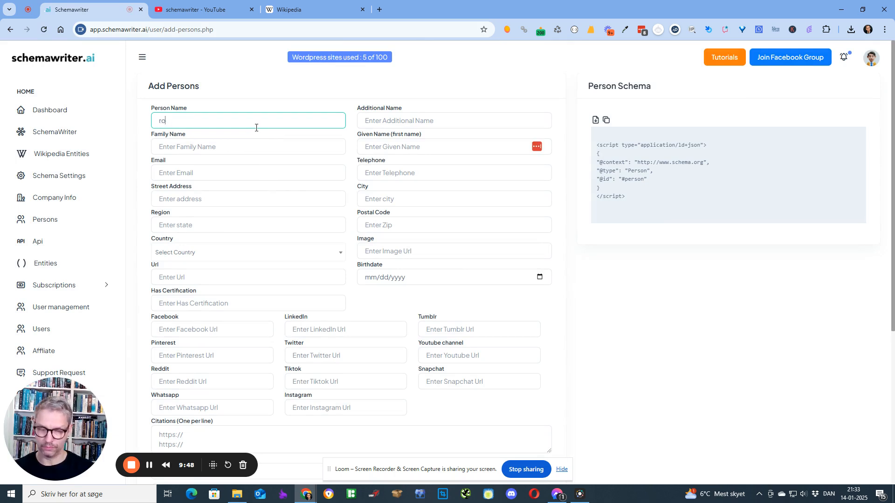
type("oferm.an")
key("BackSpace")
key("BackSpace")
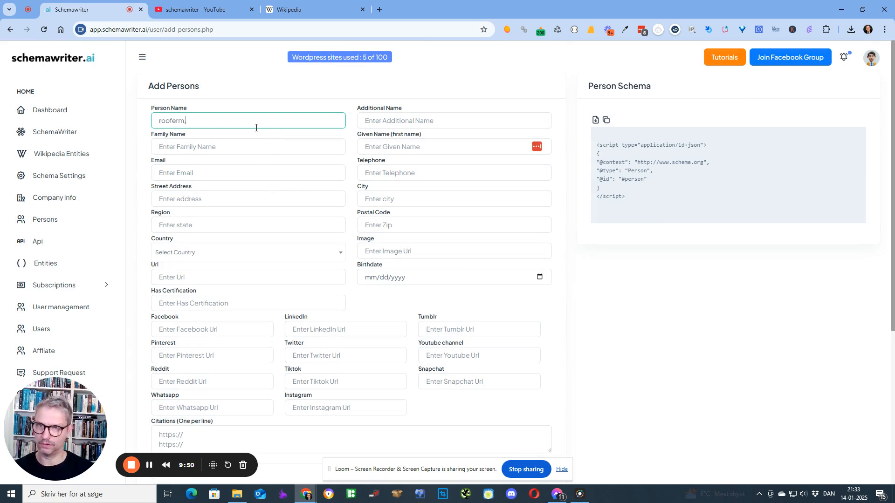
left_click(352, 82)
- Set the person's Url to "werwer" and save the person record
scroll(451, 310, "down", 5)
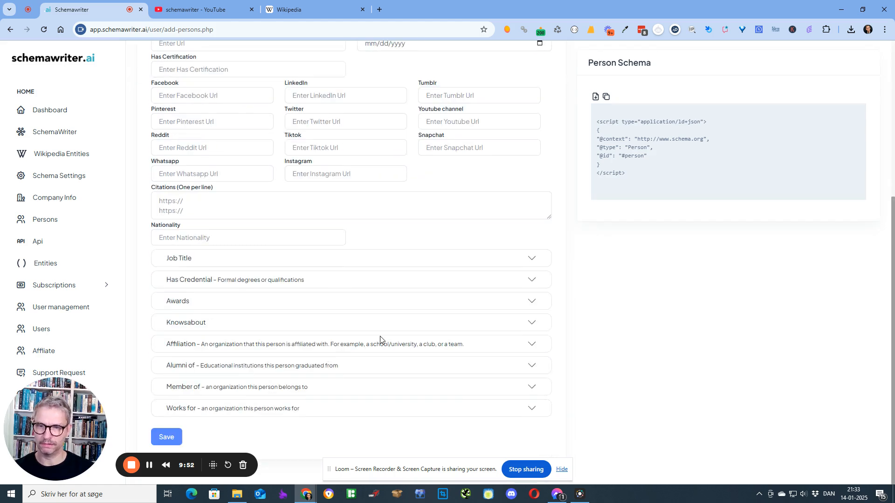
left_click(166, 437)
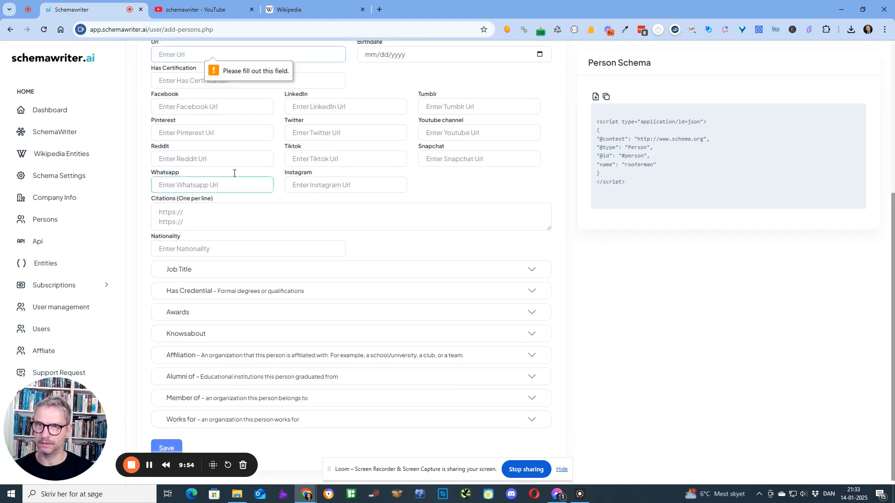
scroll(224, 154, "up", 2)
type("werwer")
scroll(195, 424, "down", 3)
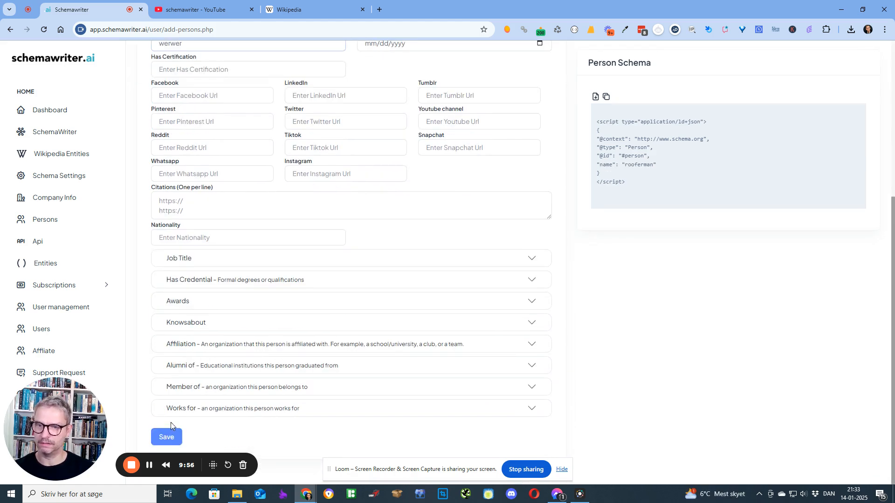
left_click(168, 434)
- Import the Roofing entities list into the person's Knowsabout section and review the imported entities
scroll(664, 312, "down", 10)
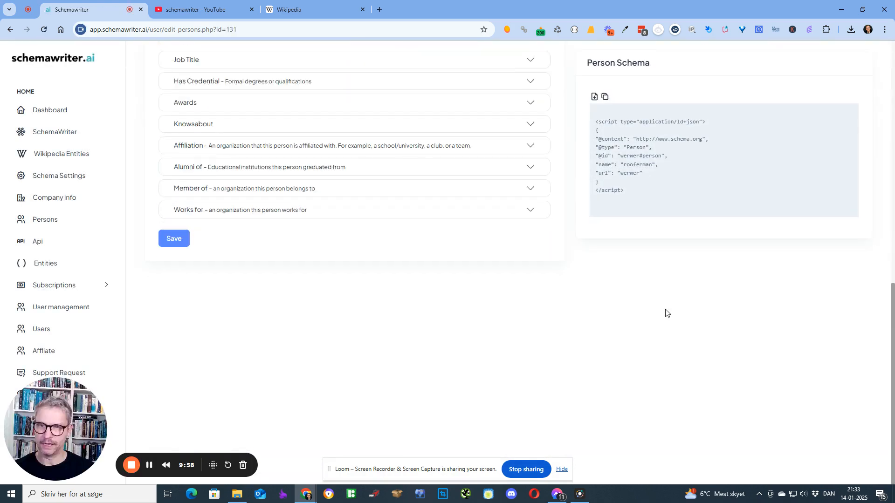
left_click(517, 128)
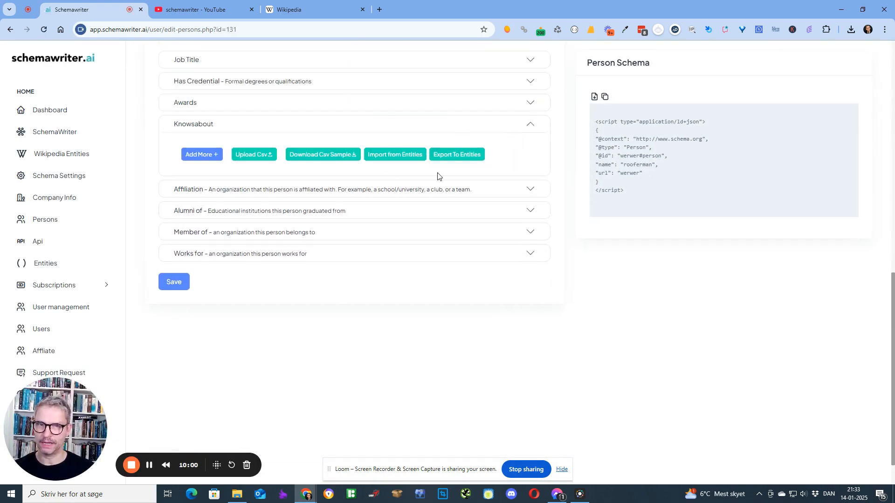
left_click(390, 154)
left_click(471, 112)
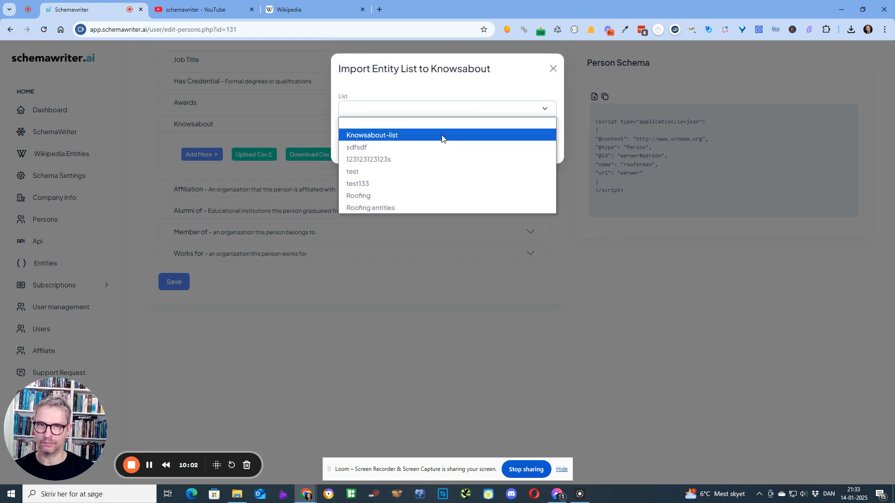
left_click(414, 205)
left_click(498, 146)
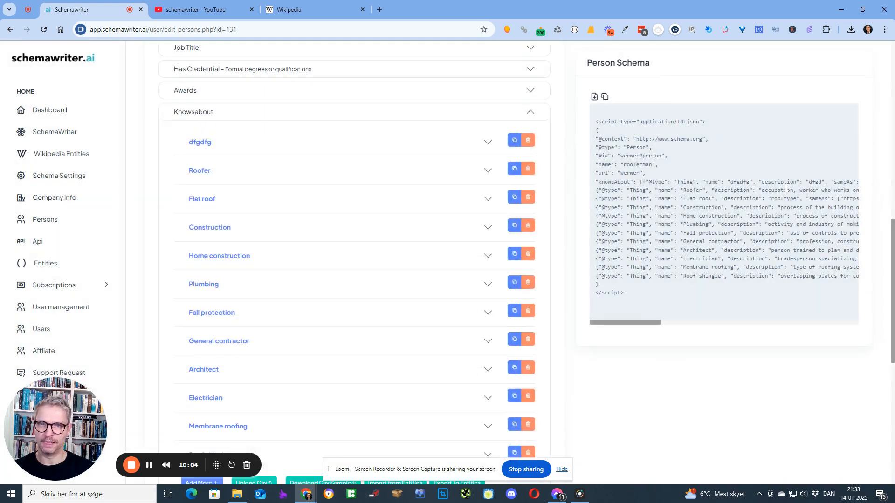
scroll(561, 344, "down", 5)
scroll(562, 344, "up", 3)
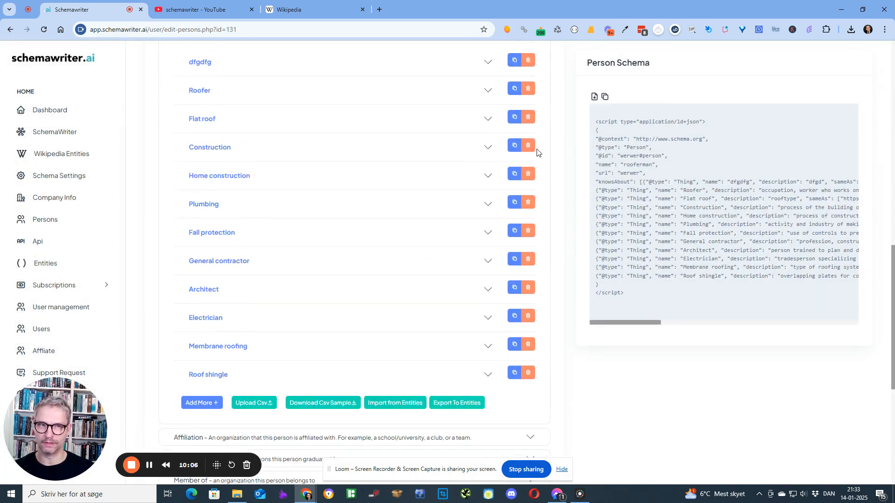
scroll(182, 403, "down", 5)
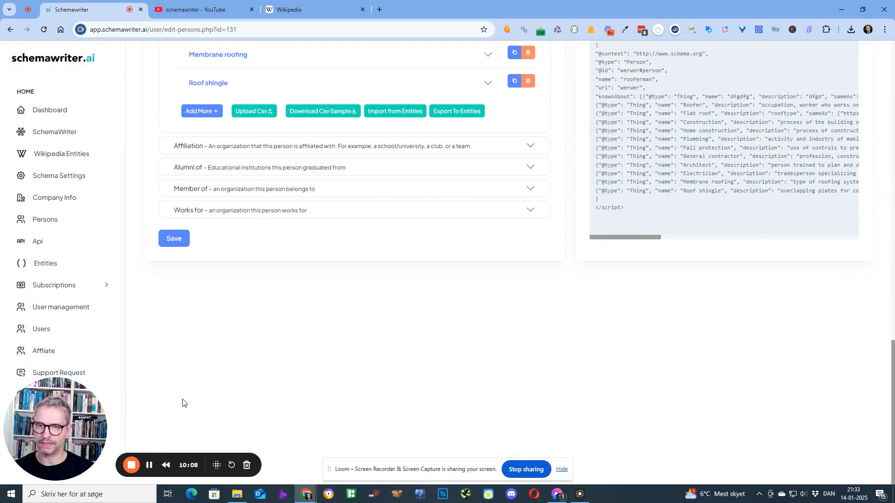
- Set the person's Additional Name to "dfgdfg" and save the person record
scroll(176, 233, "up", 3)
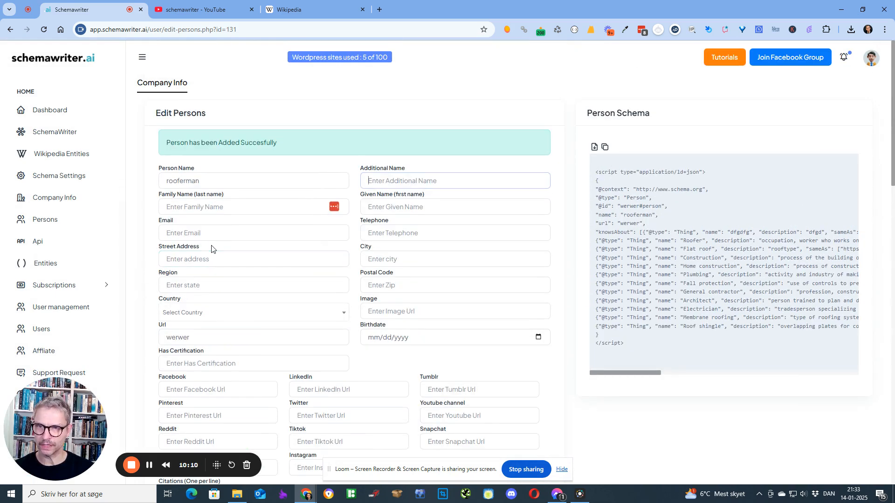
left_click(428, 184)
type("dfgdf")
scroll(399, 342, "down", 20)
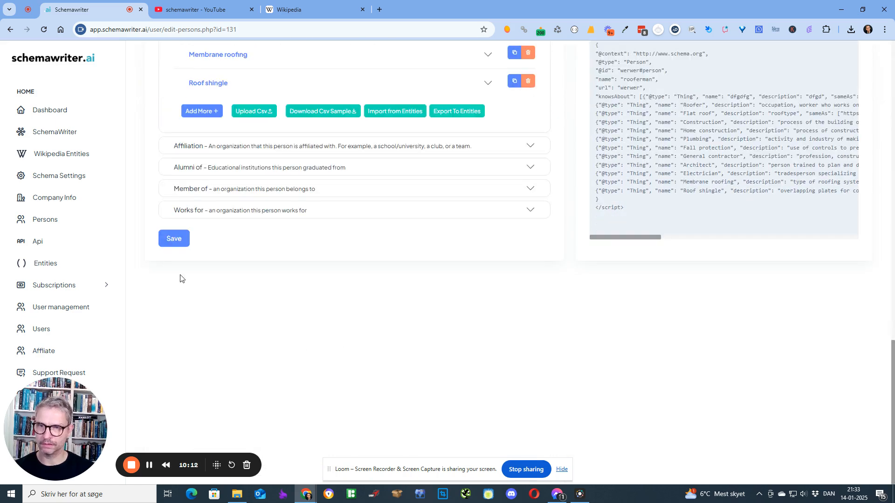
left_click(174, 239)
left_click(446, 275)
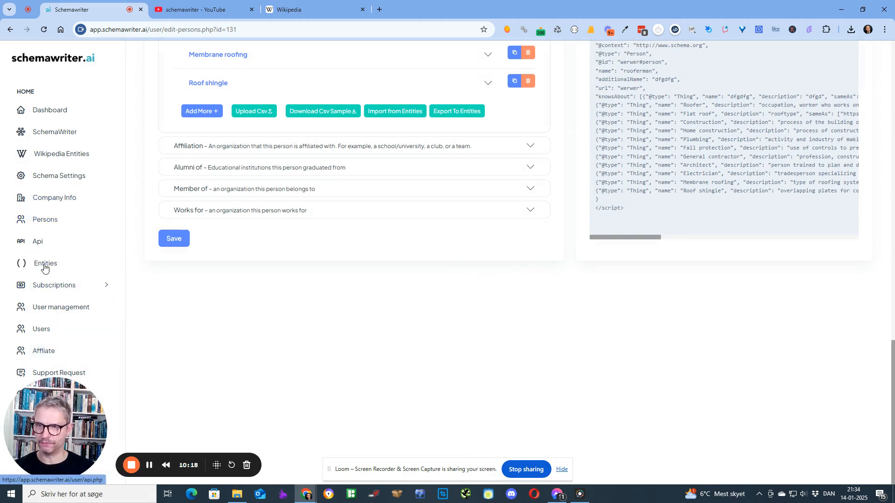
- Filter the company list by the owner's first name and open the ProfessionalService company for editing
left_click(58, 198)
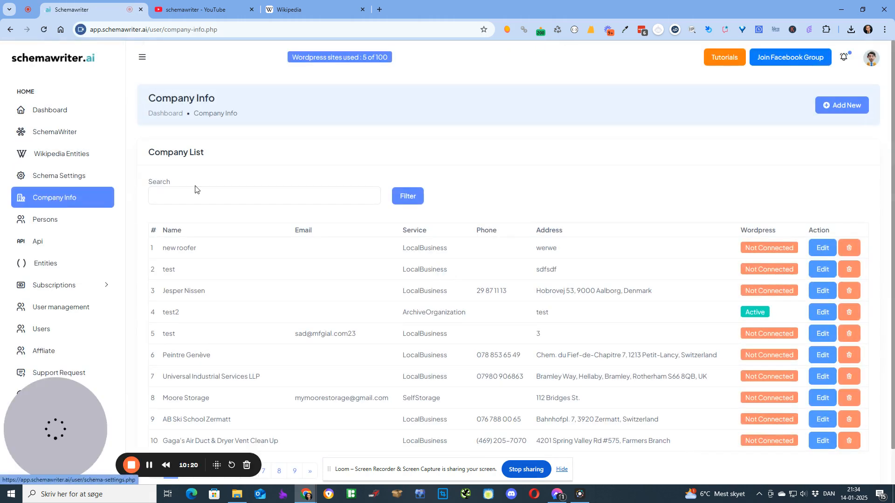
type("jesper")
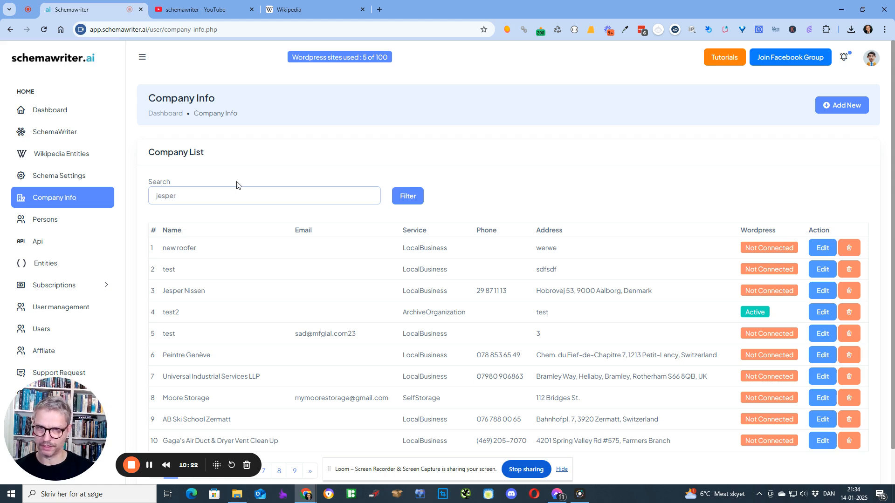
left_click(396, 197)
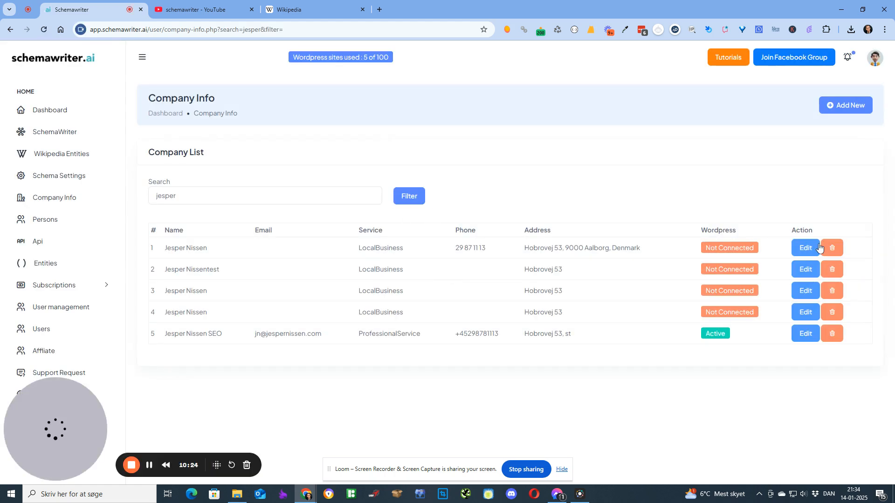
left_click(806, 333)
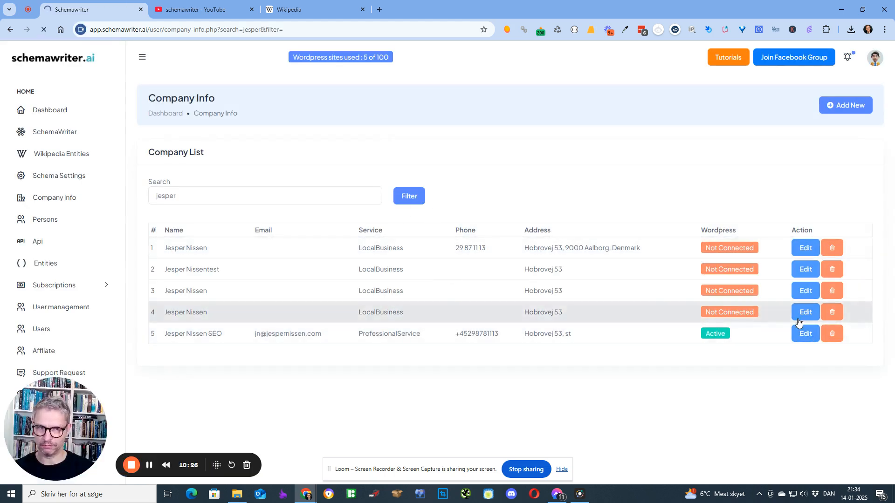
scroll(530, 307, "down", 2)
scroll(532, 305, "down", 15)
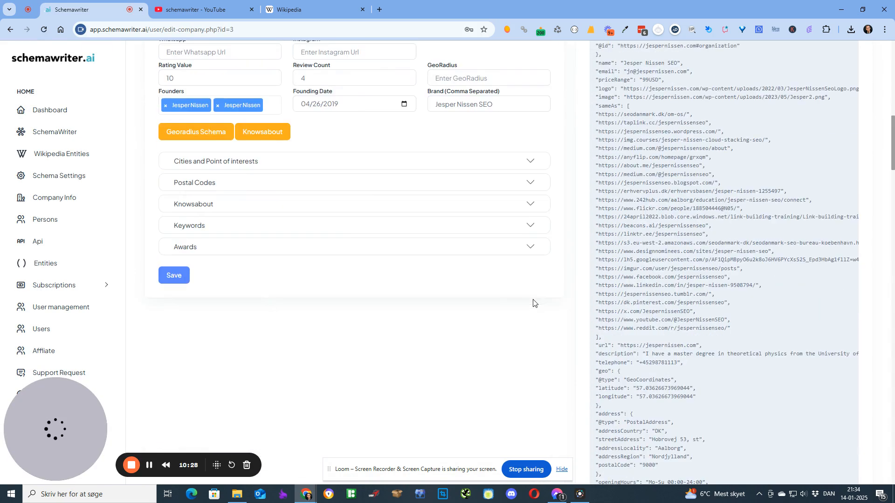
left_click(532, 205)
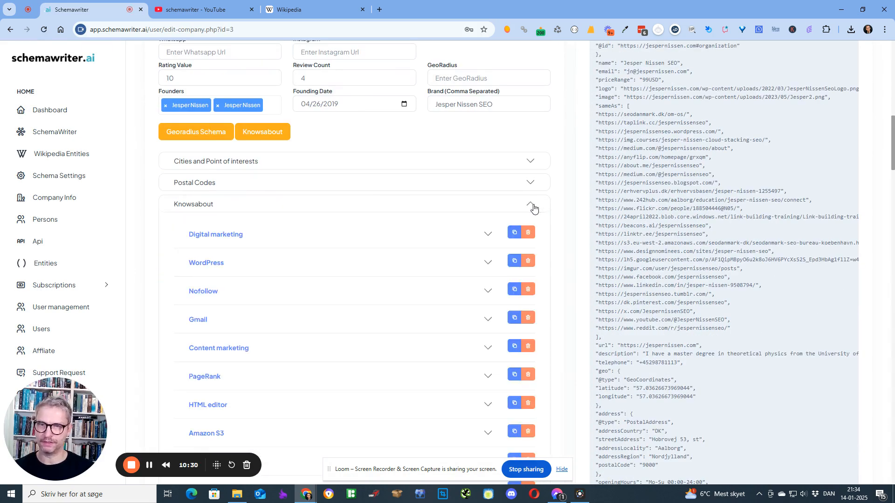
scroll(534, 209, "down", 15)
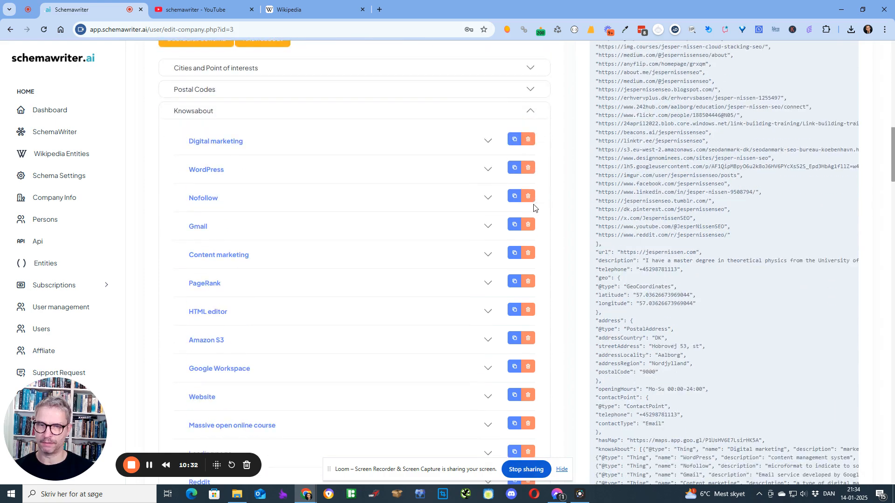
scroll(532, 211, "down", 15)
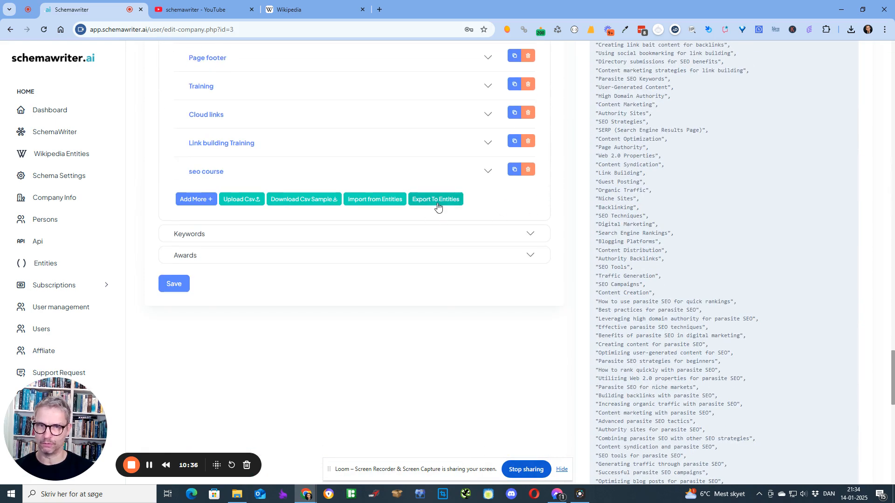
left_click(440, 201)
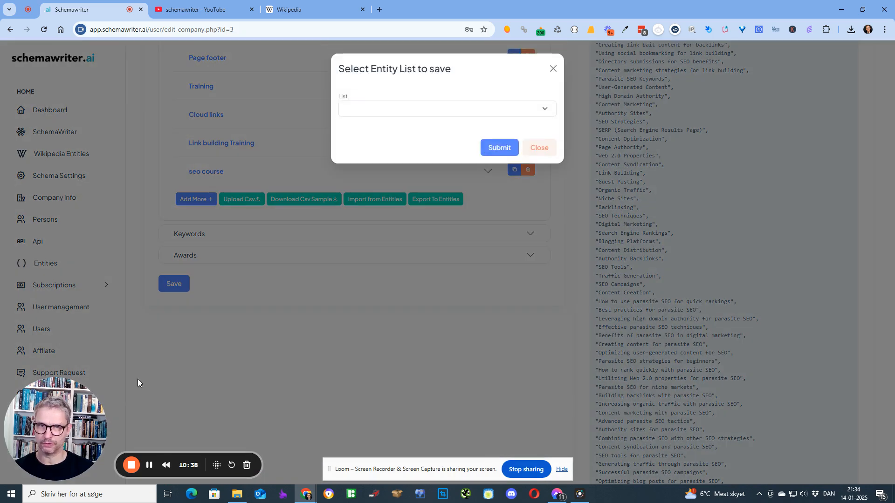
left_click(396, 111)
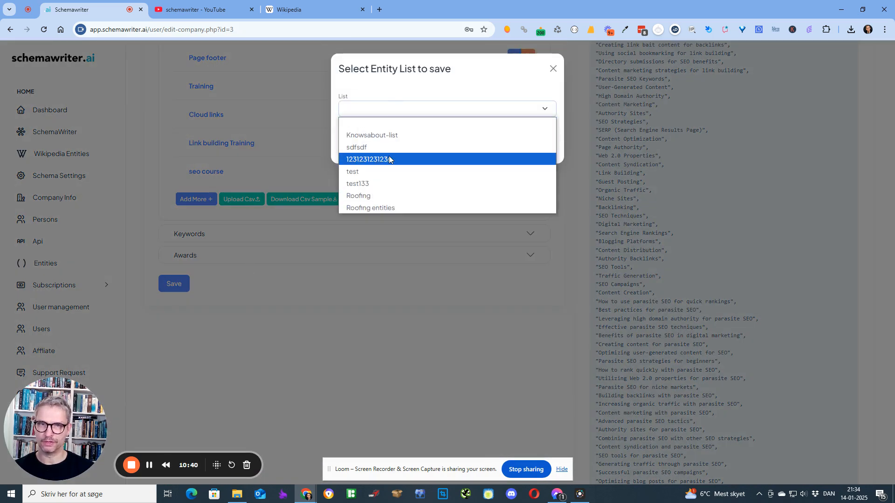
left_click(403, 159)
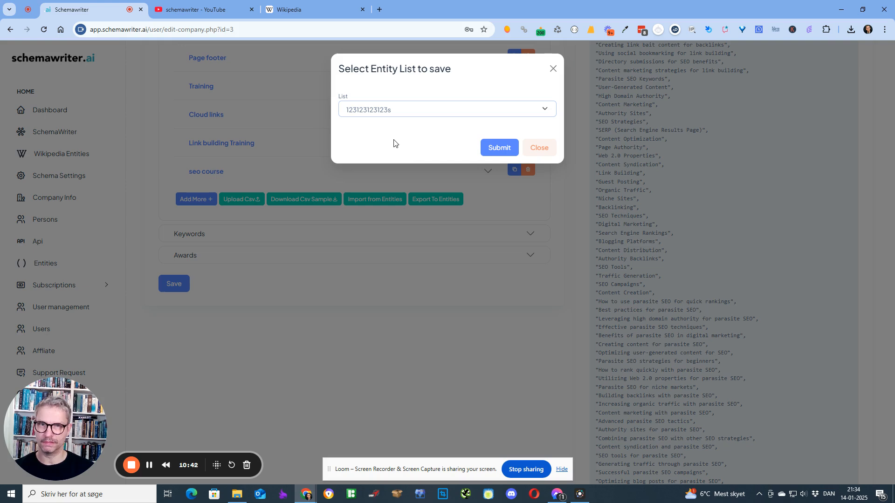
left_click(498, 148)
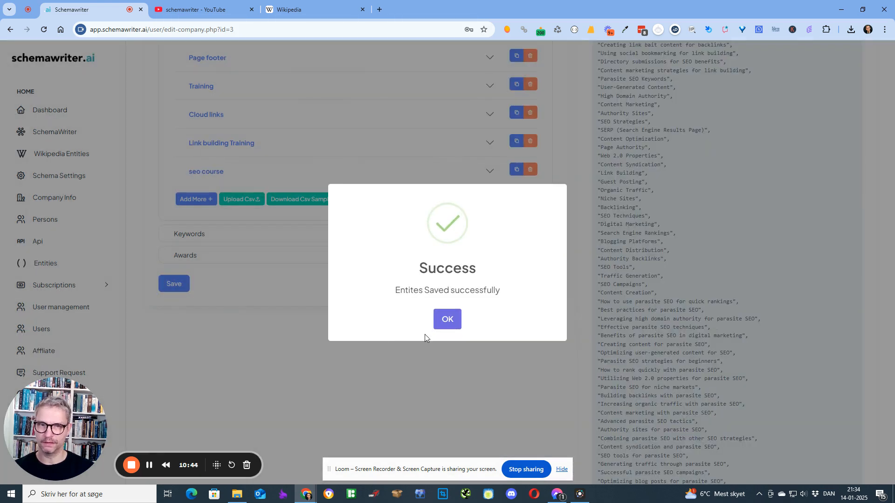
left_click(447, 319)
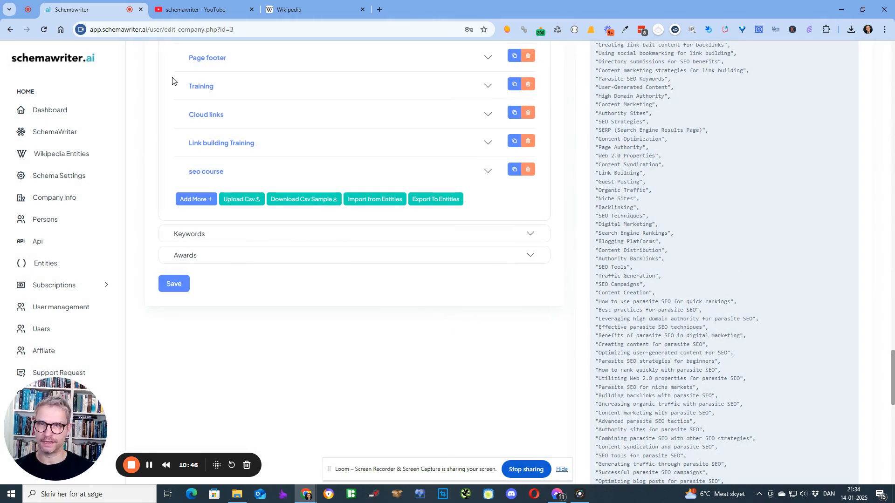
scroll(374, 294, "up", 20)
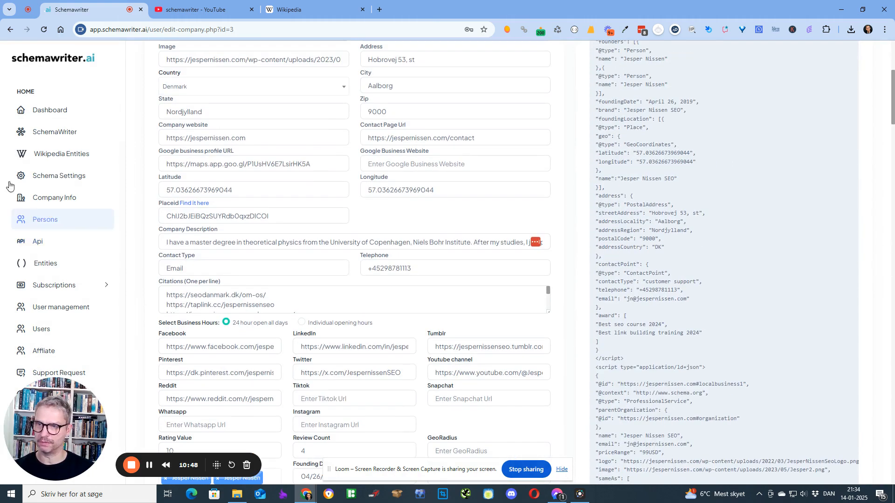
left_click(66, 262)
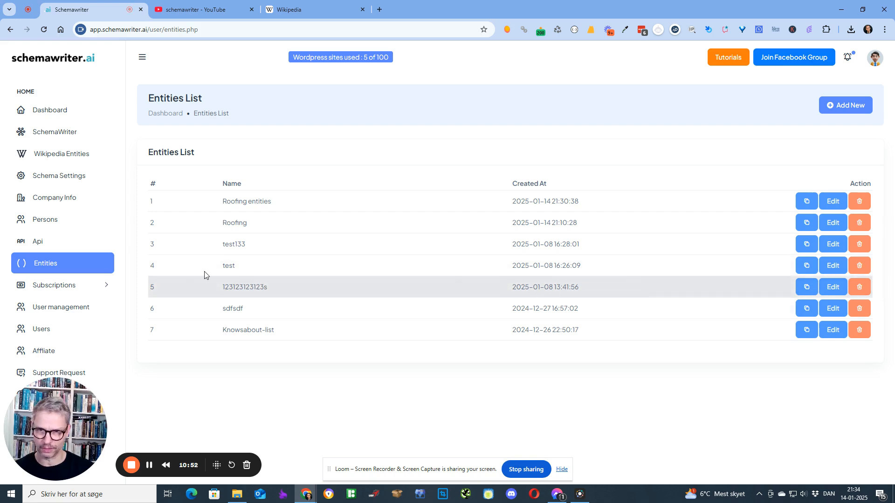
left_click_drag(296, 288, 229, 287)
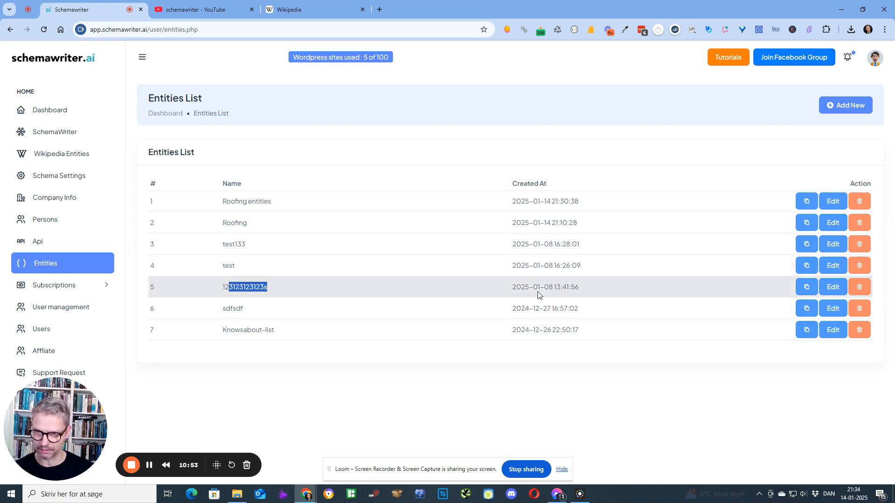
left_click(833, 287)
scroll(493, 230, "down", 10)
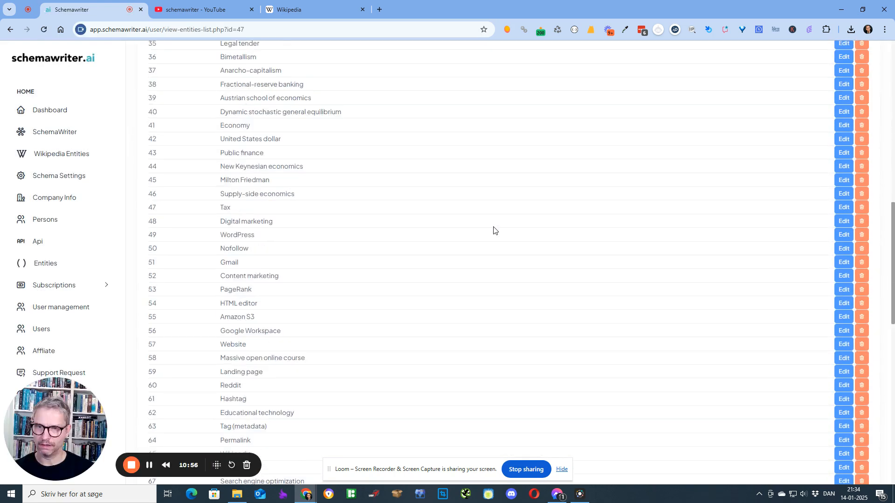
scroll(493, 230, "down", 10)
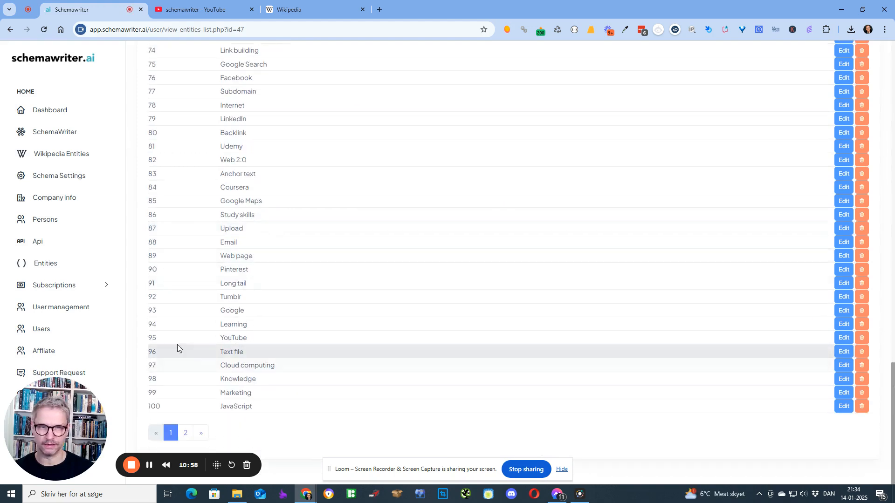
scroll(178, 349, "up", 20)
left_click_drag(207, 218, 368, 233)
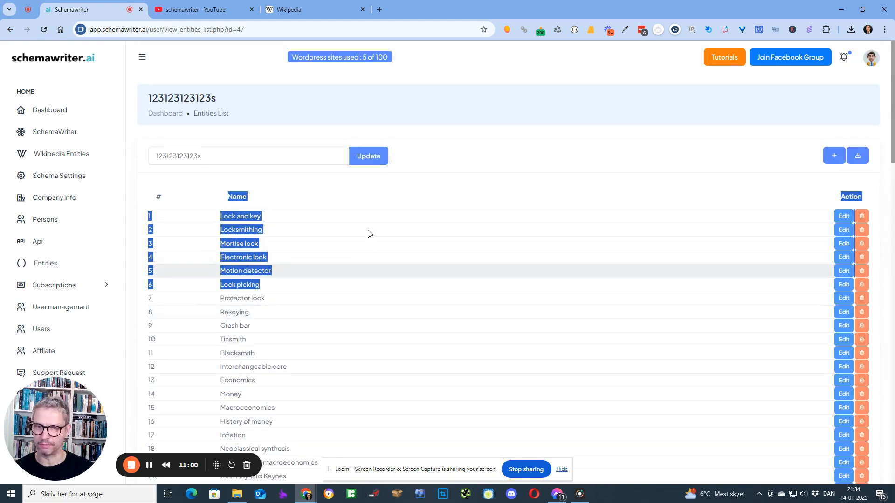
left_click(361, 210)
scroll(424, 273, "down", 20)
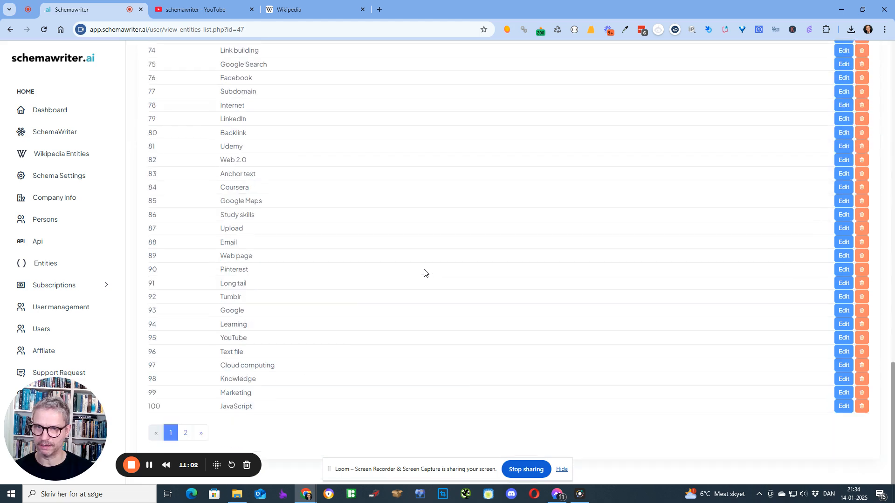
left_click_drag(266, 410, 348, 280)
left_click(306, 433)
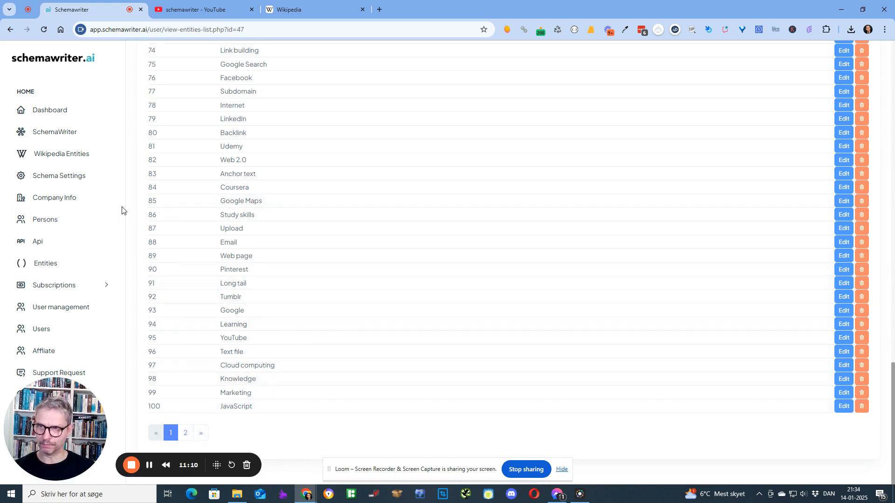
- View the generated schema for "cloud stacking seo course" and expand the About section of its Webpage Schema
left_click(66, 133)
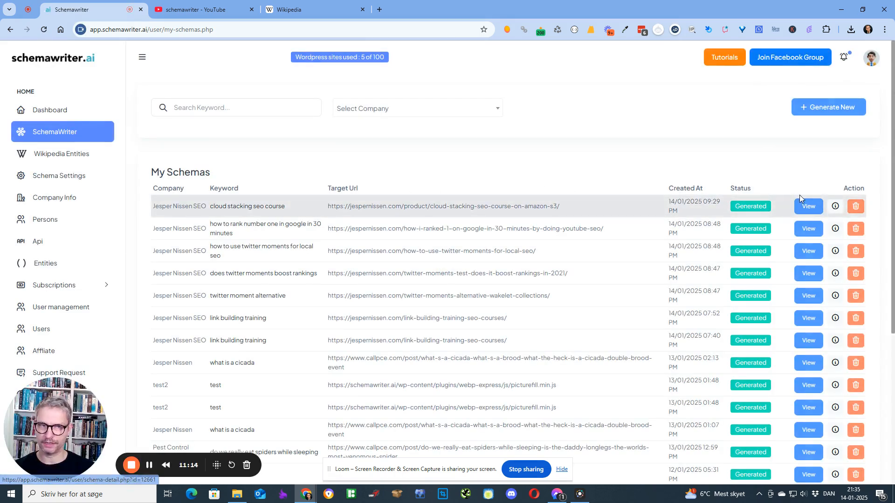
left_click(808, 209)
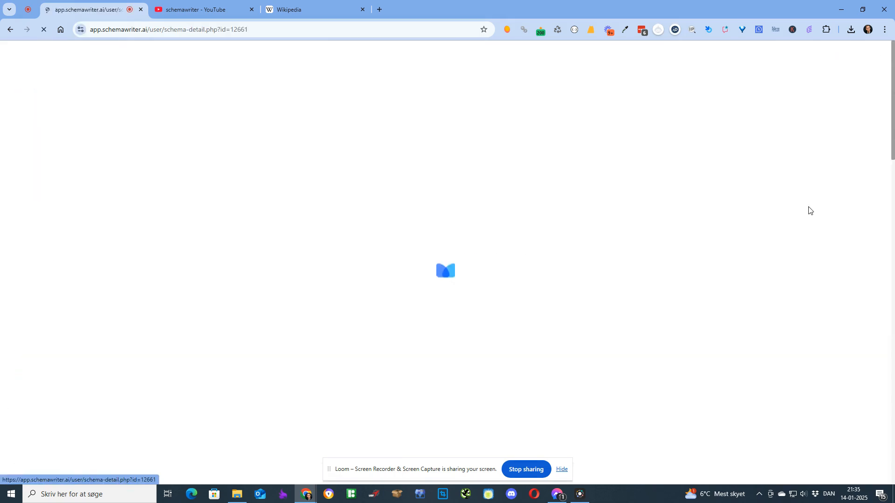
scroll(804, 205, "down", 2)
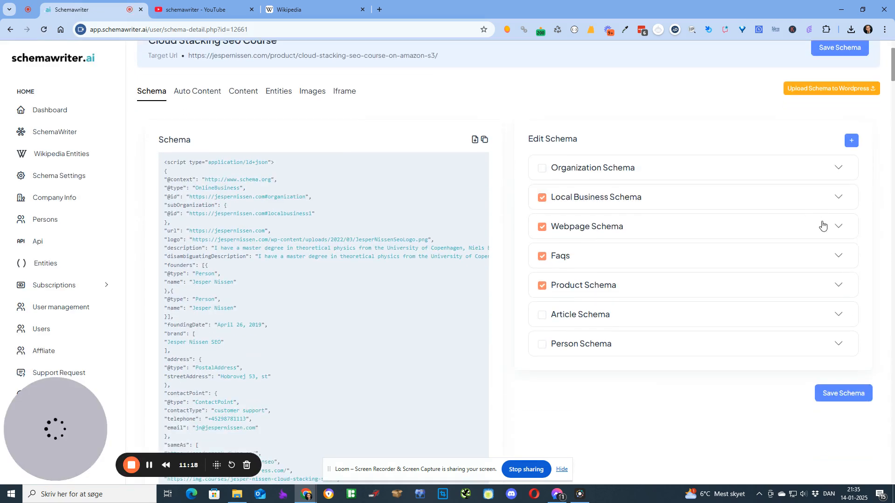
left_click(821, 227)
scroll(821, 223, "down", 3)
scroll(821, 222, "down", 1)
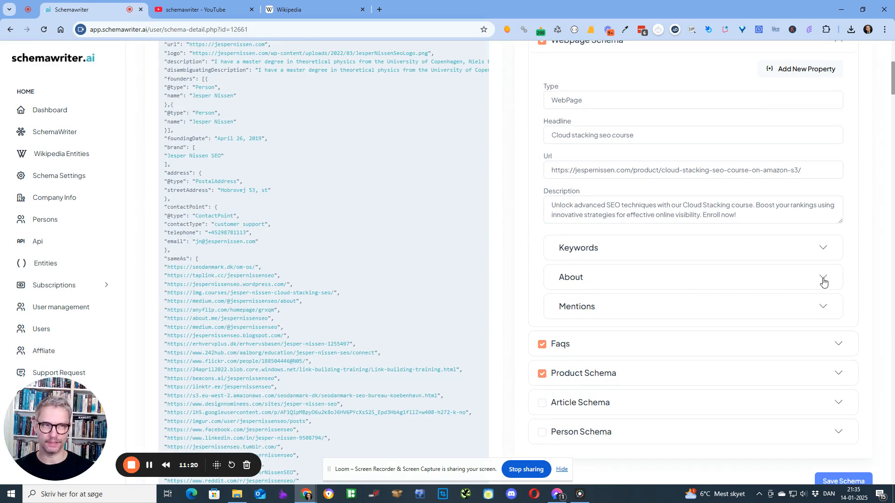
left_click(822, 278)
- Review the About entities of the Webpage Schema and their available add and CSV options, ending with the section collapsed
scroll(862, 275, "down", 7)
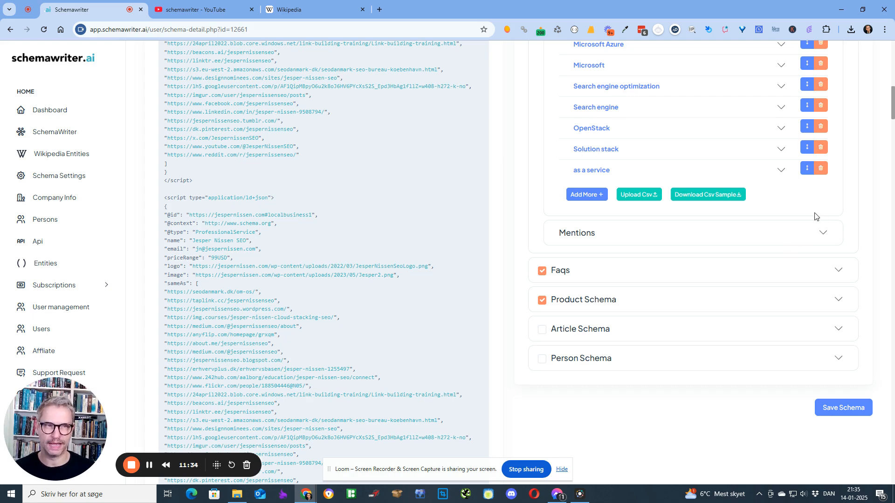
scroll(814, 280, "up", 5)
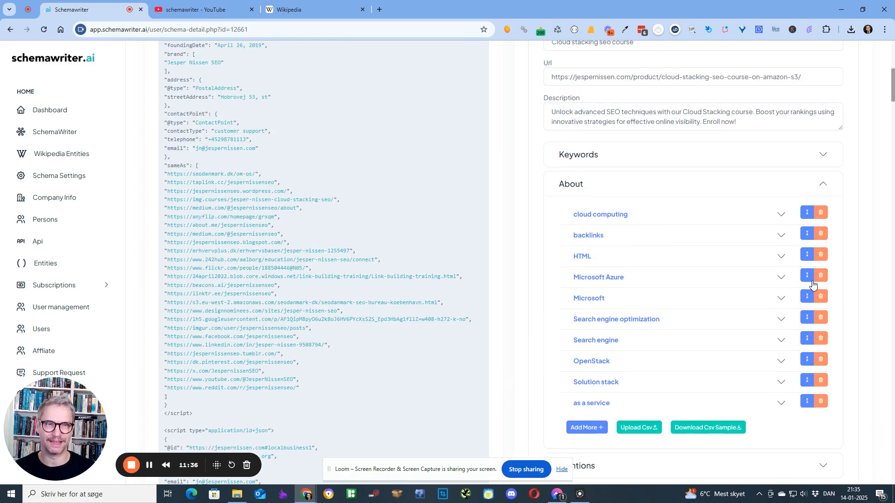
scroll(865, 252, "down", 6)
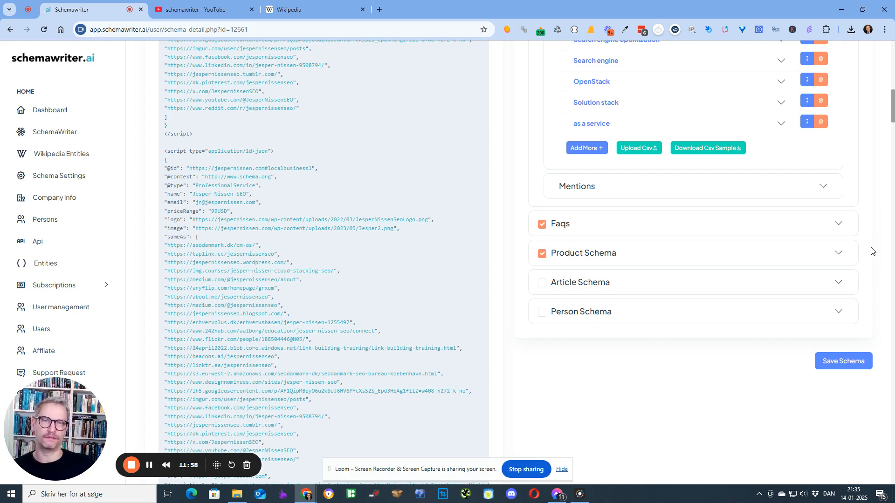
scroll(861, 174, "up", 5)
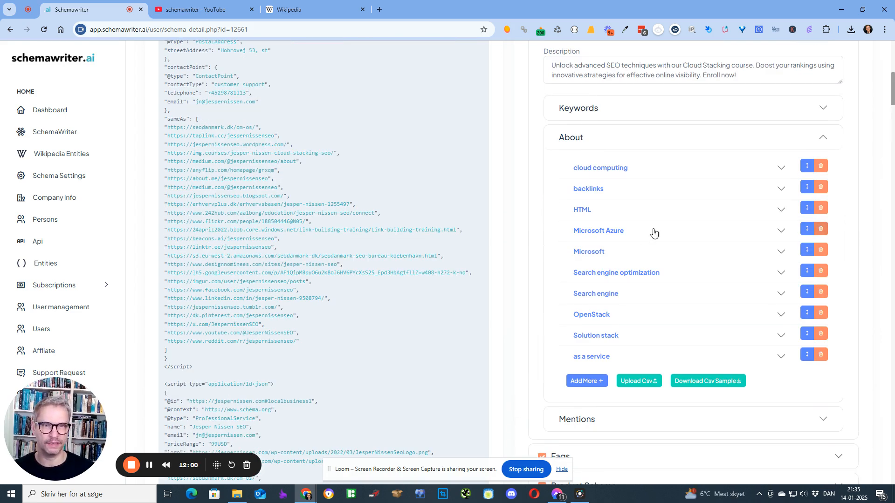
left_click(822, 136)
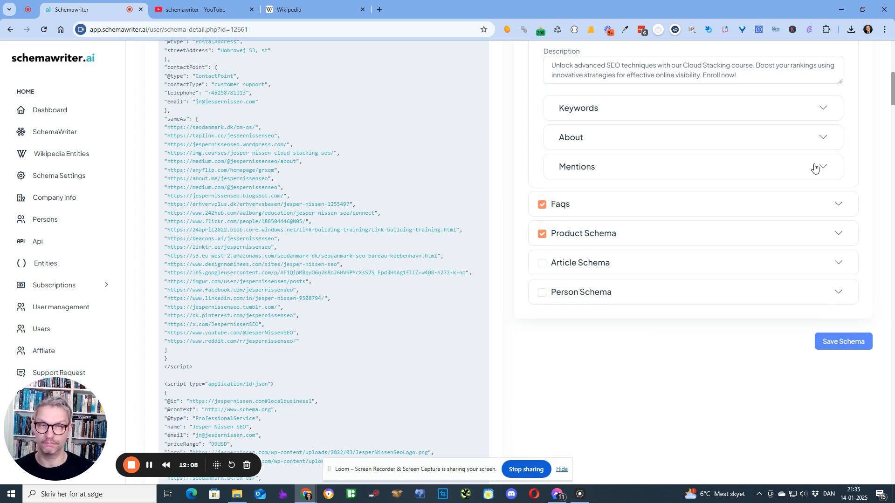
left_click(829, 139)
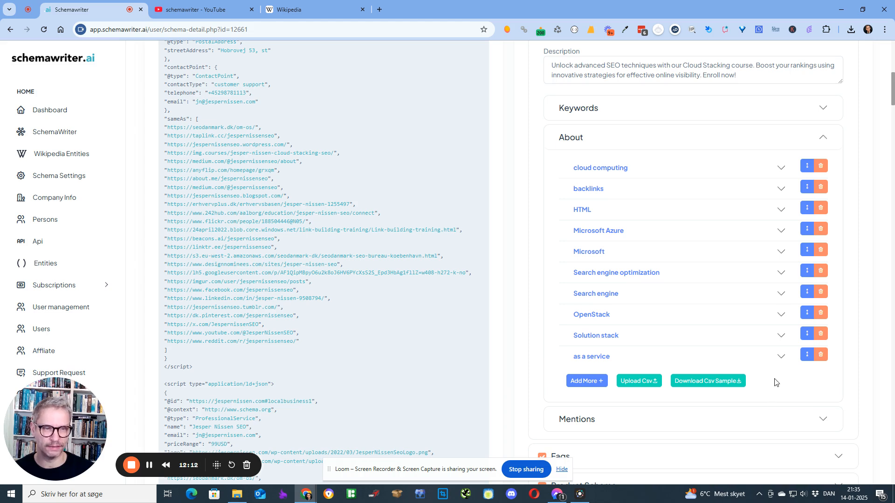
left_click(809, 136)
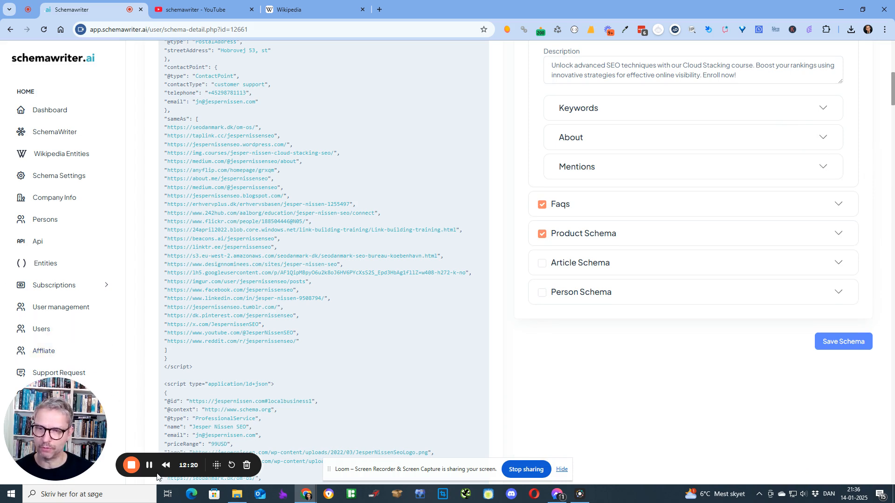
- Open the Wikipedia Entities Generation page and look over its options for related entities and related keywords
left_click(51, 150)
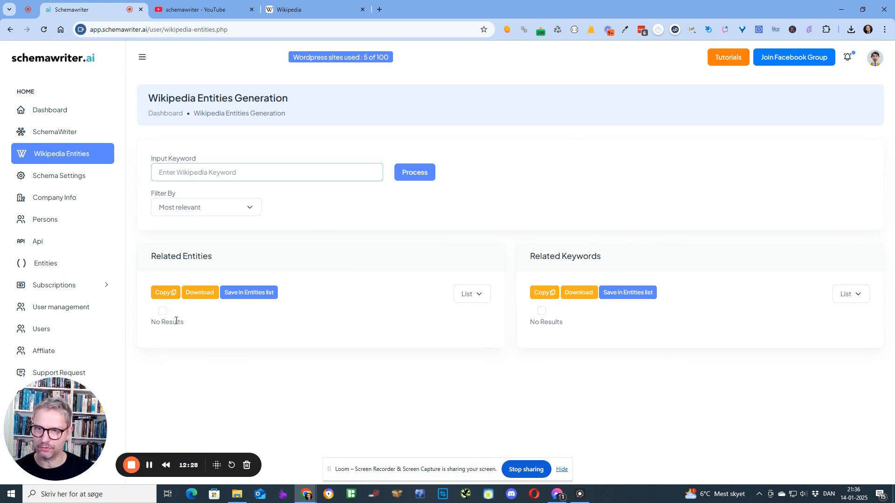
left_click(162, 311)
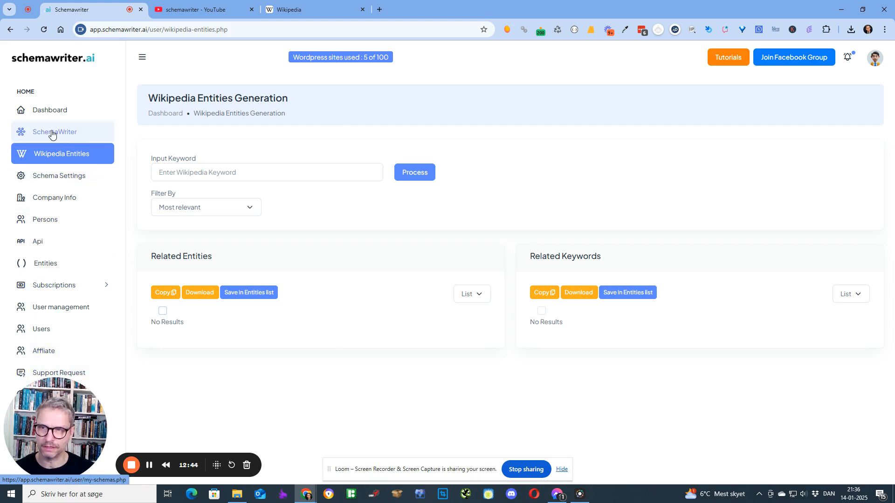
- Filter the company list by the founder's first name and open the Aalborg SEO company's record for editing
left_click(70, 198)
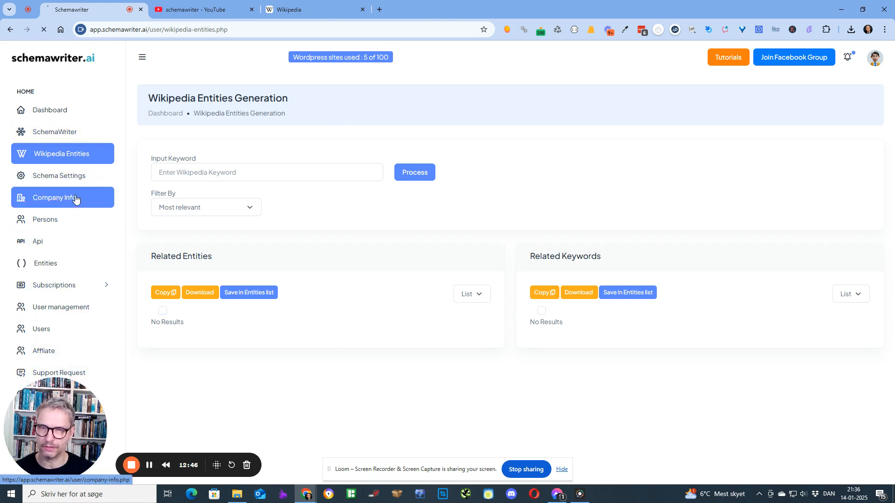
left_click(209, 196)
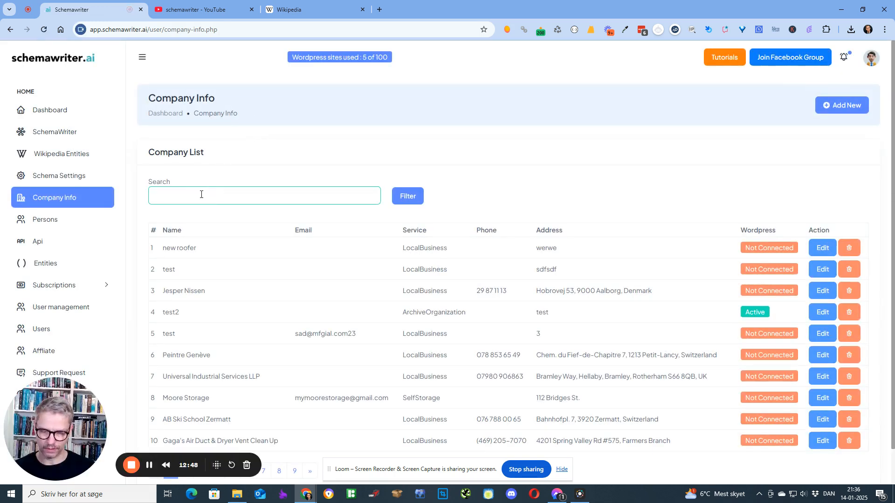
type("jesper")
left_click(409, 195)
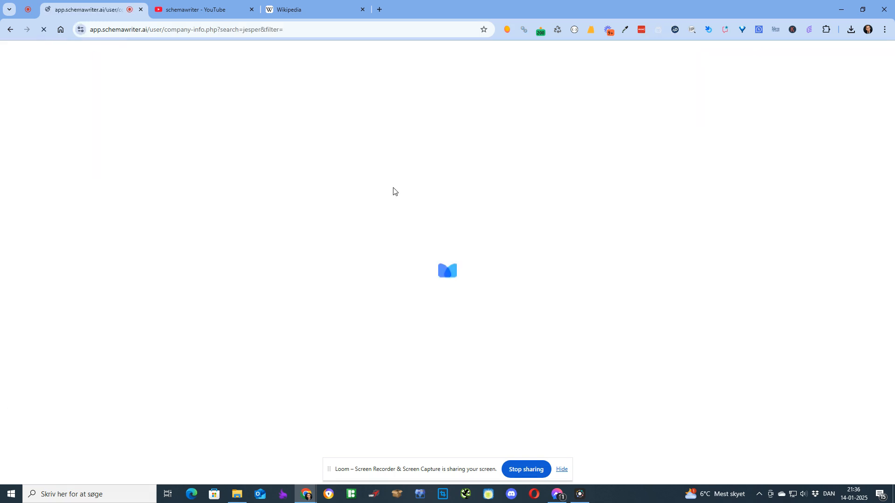
left_click(807, 335)
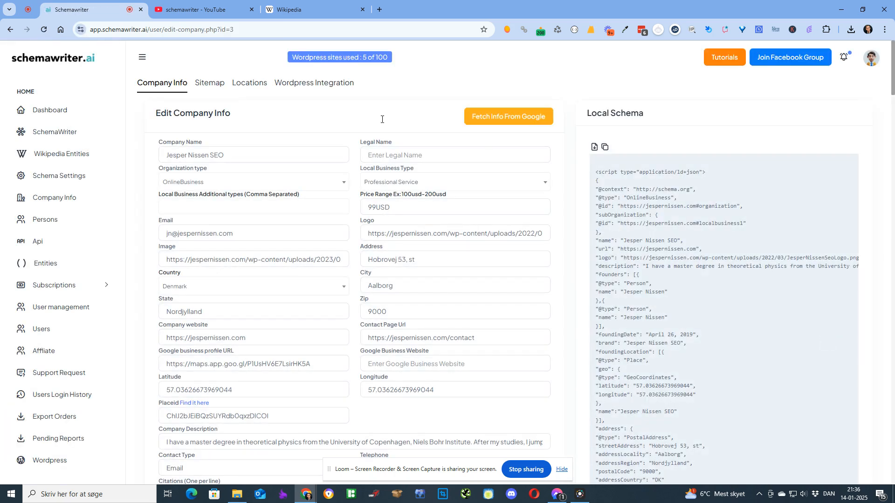
- Review the company's Wordpress Integration settings and Sitemap entries, ending on its Company Info details
left_click(325, 84)
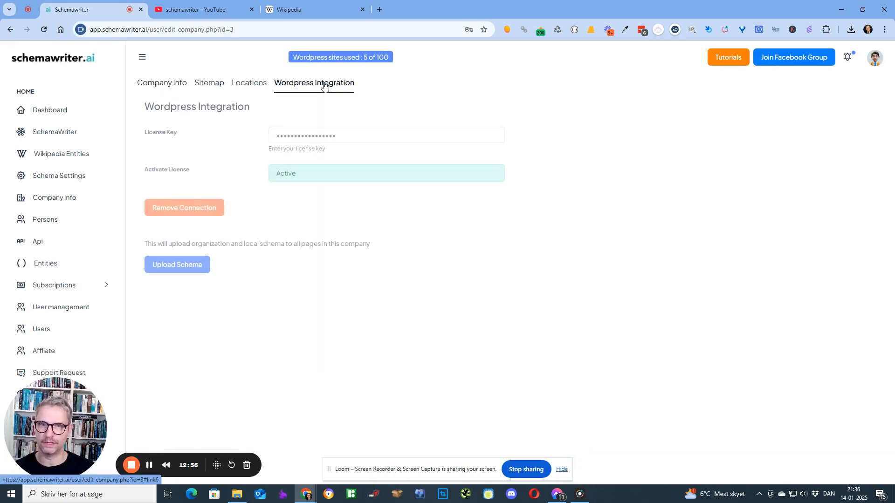
left_click(209, 83)
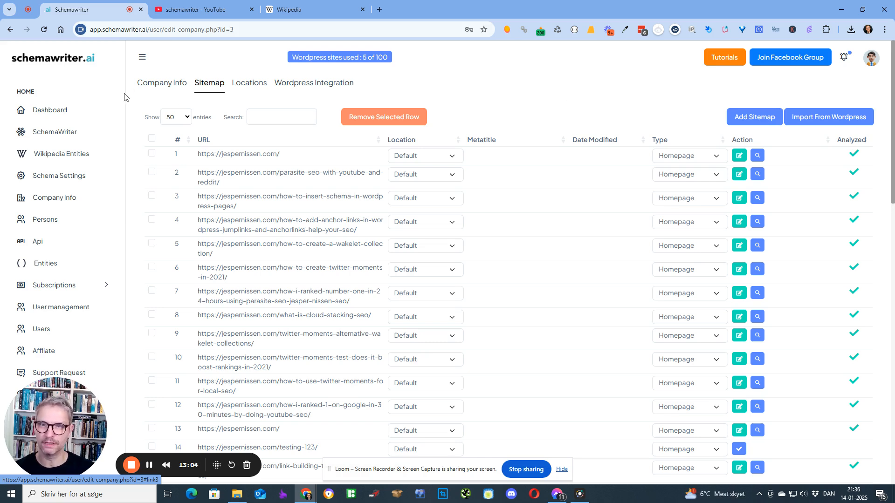
left_click(147, 87)
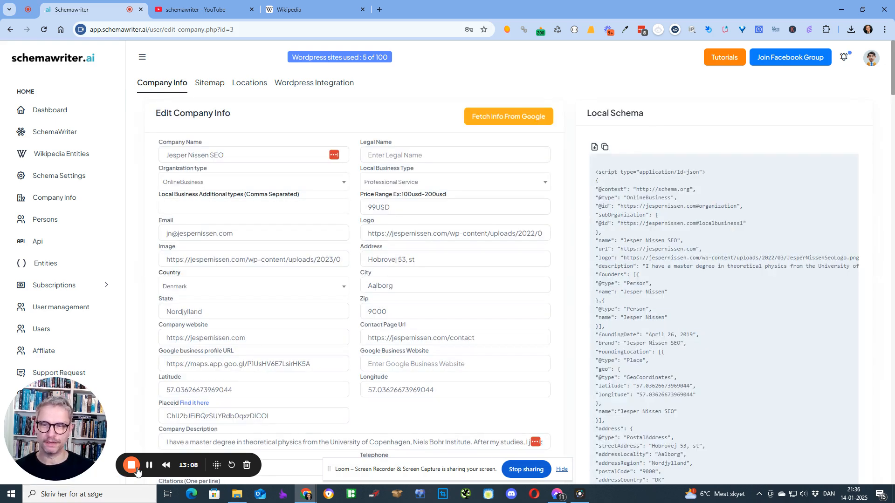